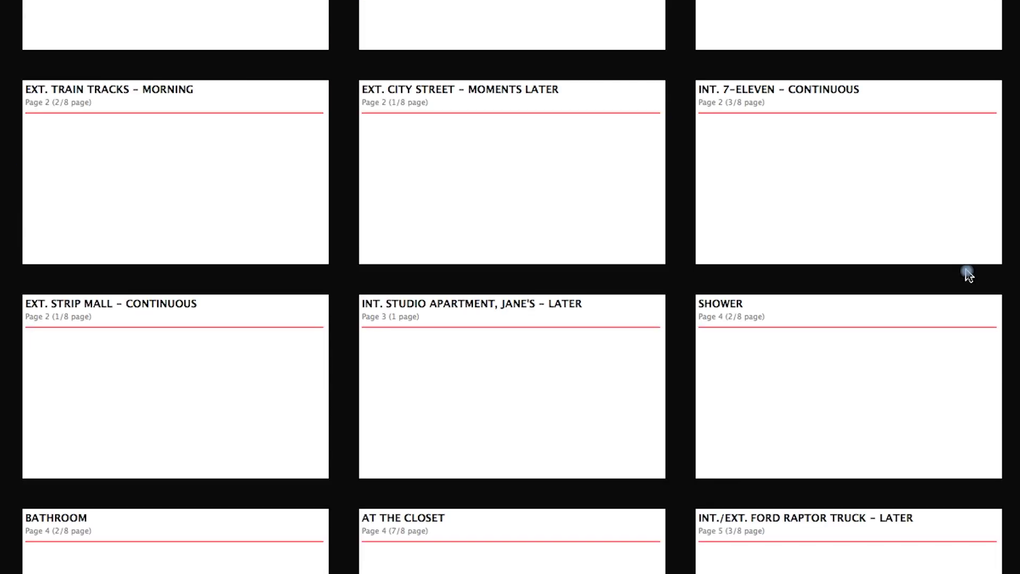
Look through the screenplay's scene index cards, then return to the script page view at the Sakura Japanese Bistro scene.
{"action": "scroll", "coordinate": [968, 275], "scroll_direction": "down", "scroll_amount": 20}
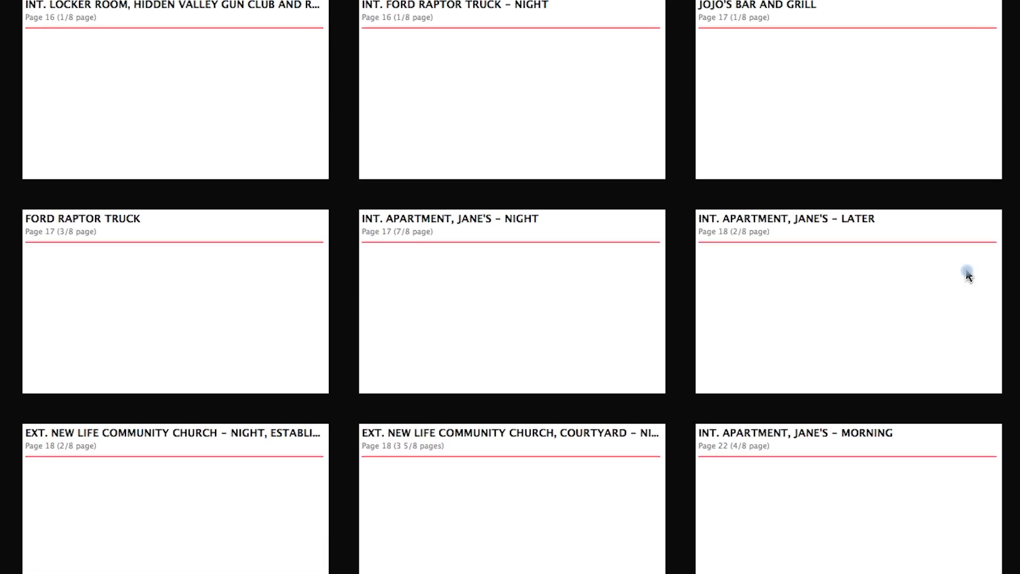
{"action": "scroll", "coordinate": [967, 275], "scroll_direction": "down", "scroll_amount": 20}
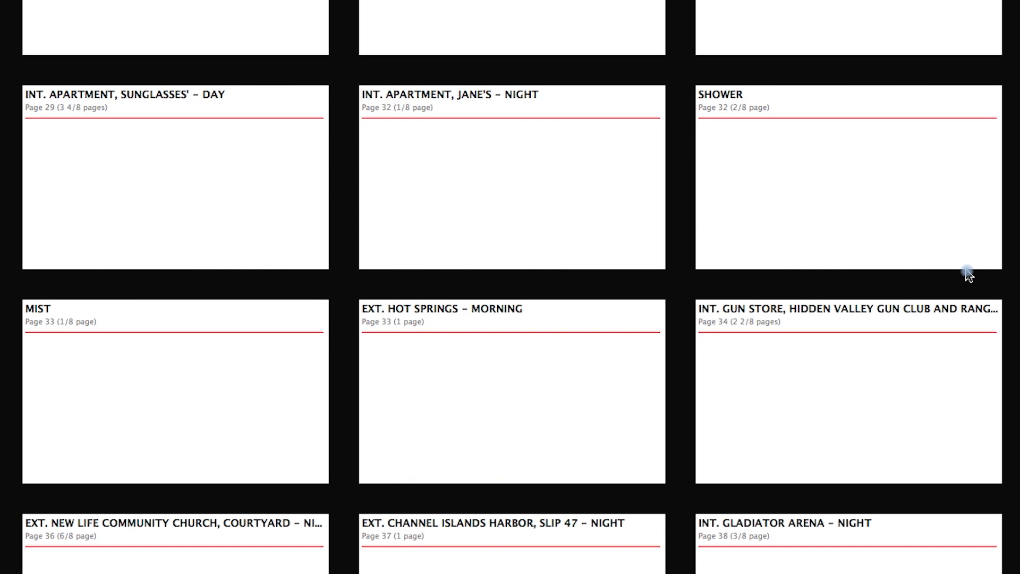
{"action": "scroll", "coordinate": [968, 275], "scroll_direction": "down", "scroll_amount": 10}
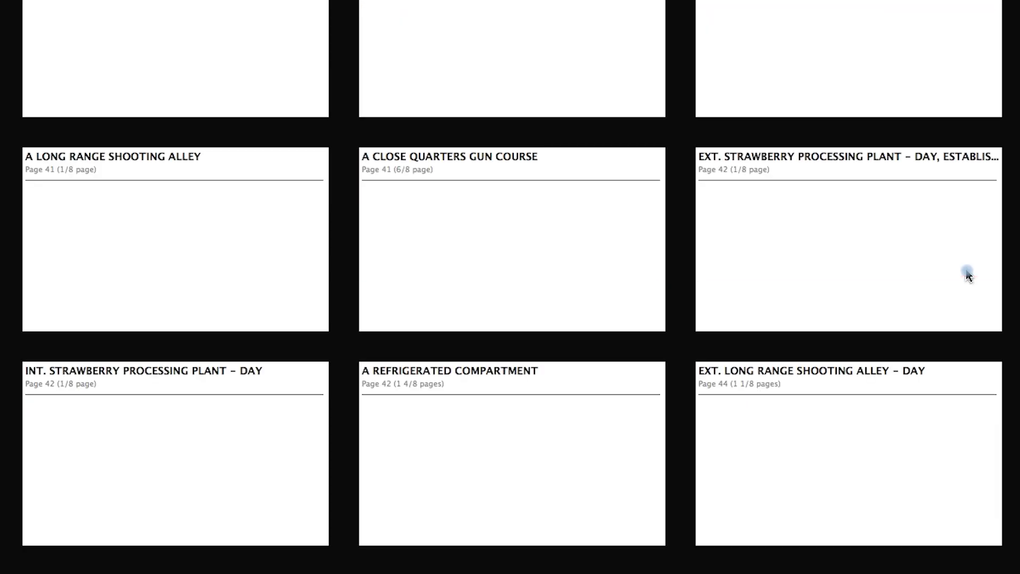
{"action": "scroll", "coordinate": [968, 275], "scroll_direction": "down", "scroll_amount": 6}
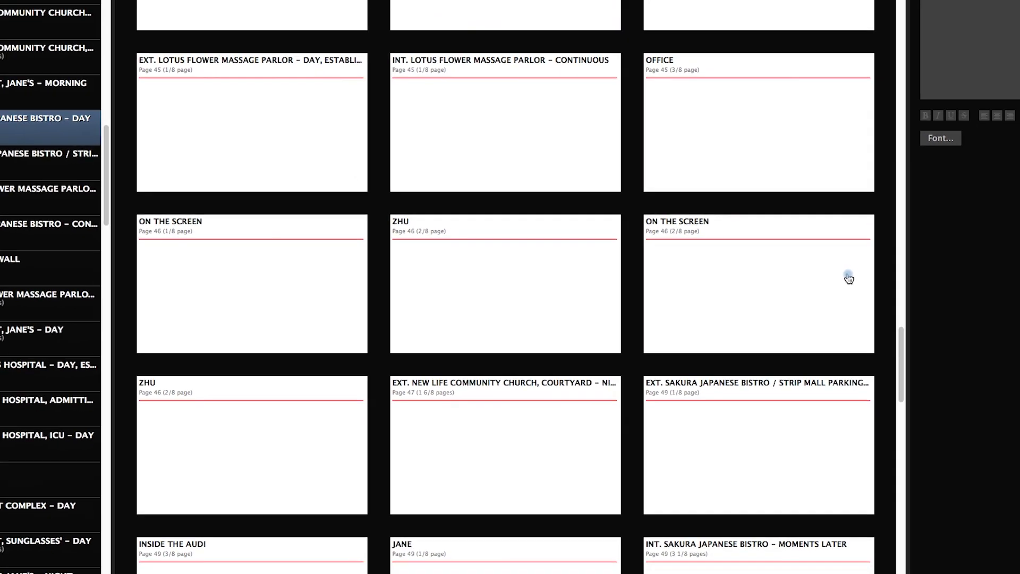
{"action": "key", "text": "alt+super+i"}
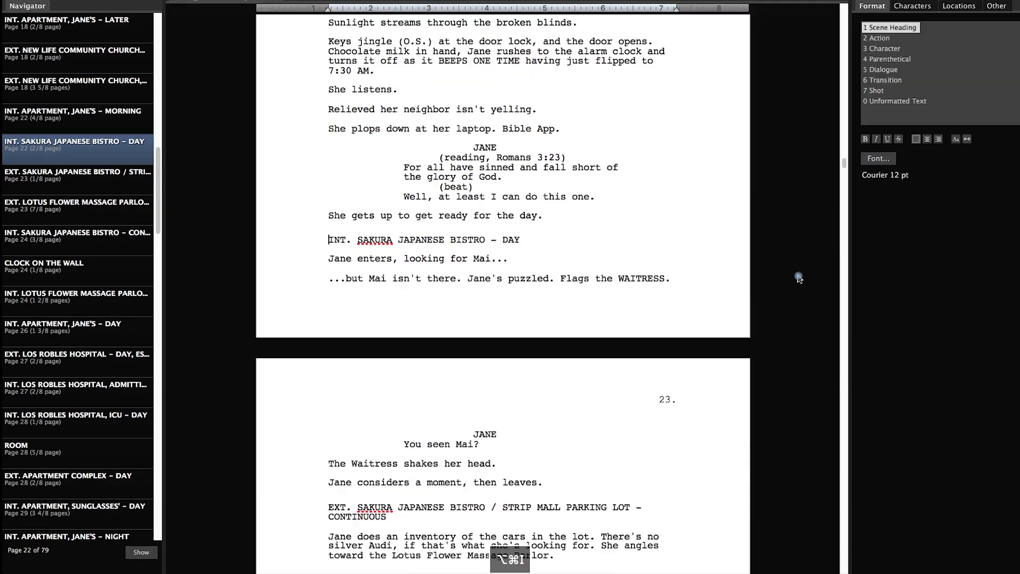
{"action": "scroll", "coordinate": [770, 253], "scroll_direction": "down", "scroll_amount": 5}
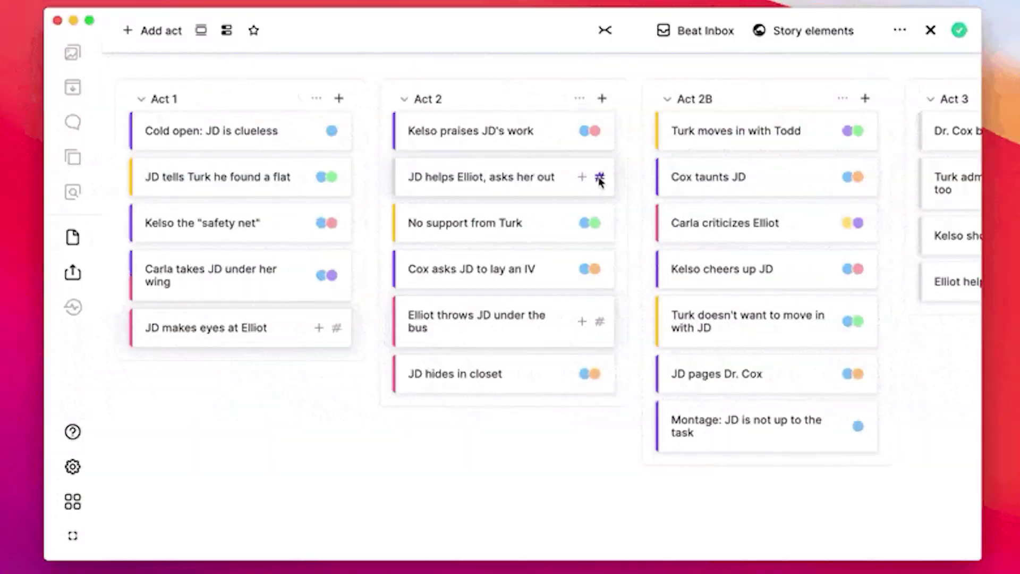
In Arc Studio, tag the beat "JD helps Elliot, asks her out" with the storyline "JD's first day" and move it further down Act 2.
{"action": "left_click", "coordinate": [598, 177]}
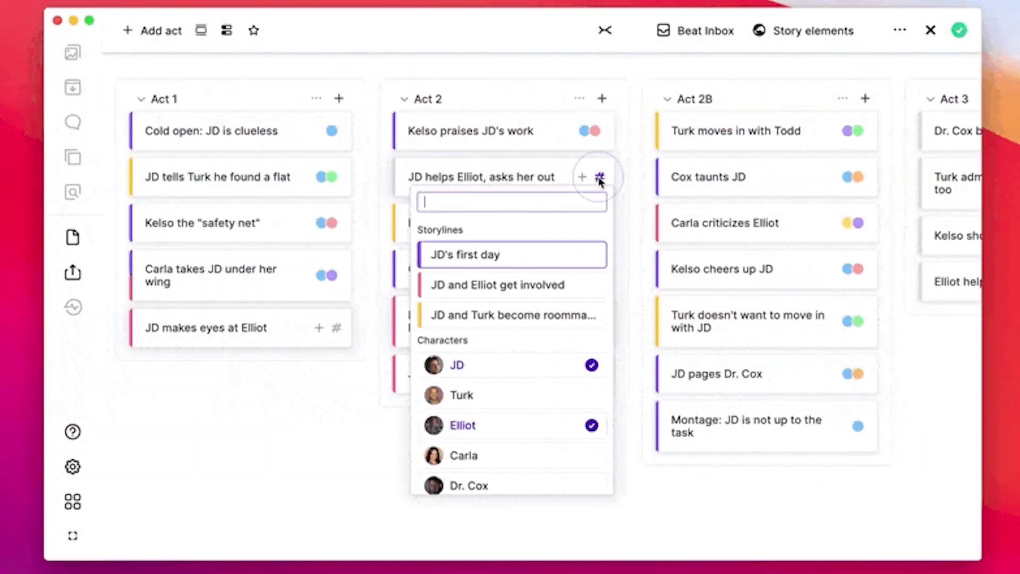
{"action": "left_click", "coordinate": [567, 264]}
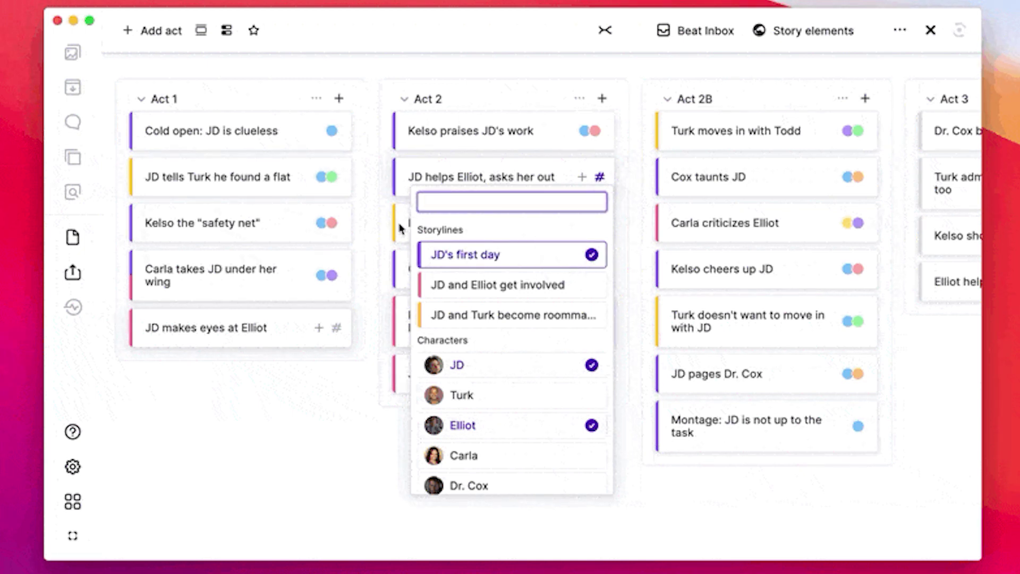
{"action": "left_click", "coordinate": [365, 193]}
{"action": "left_click_drag", "start_coordinate": [482, 178], "coordinate": [485, 349]}
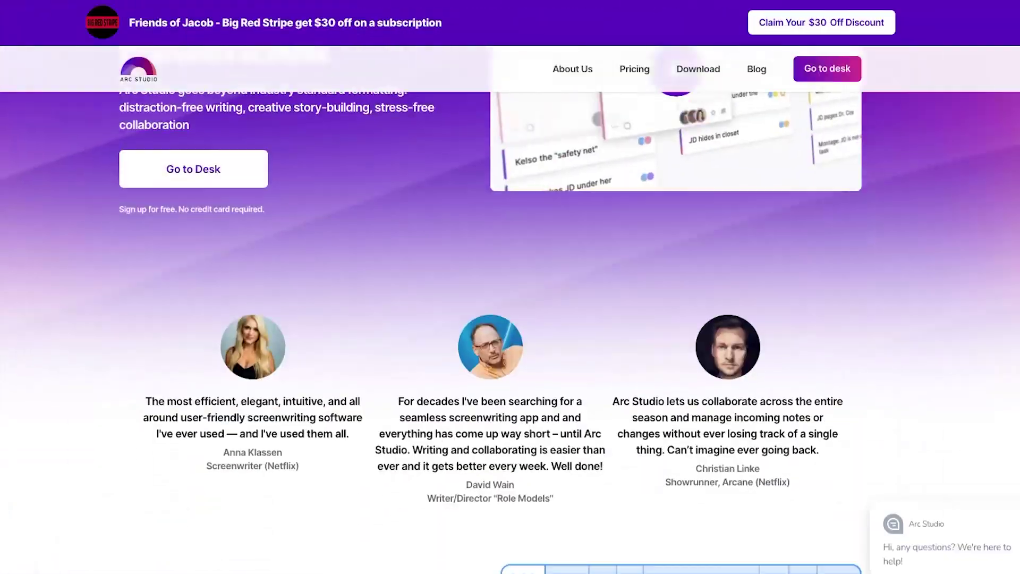
Read through the feature overview on the Arc Studio website, from the testimonials to the virtual writers' room section.
{"action": "scroll", "coordinate": [510, 308], "scroll_direction": "down", "scroll_amount": 4}
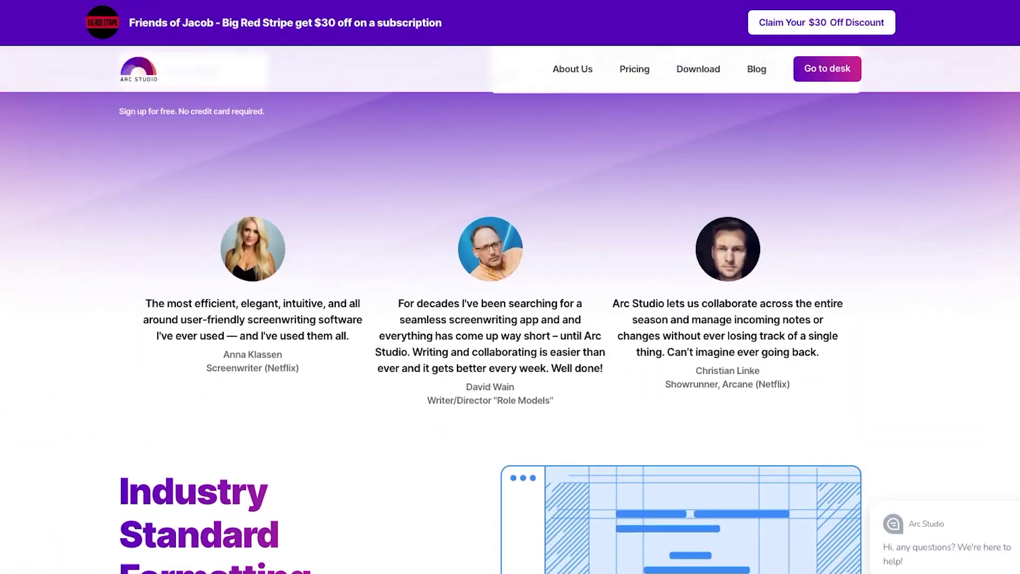
{"action": "scroll", "coordinate": [510, 308], "scroll_direction": "down", "scroll_amount": 8}
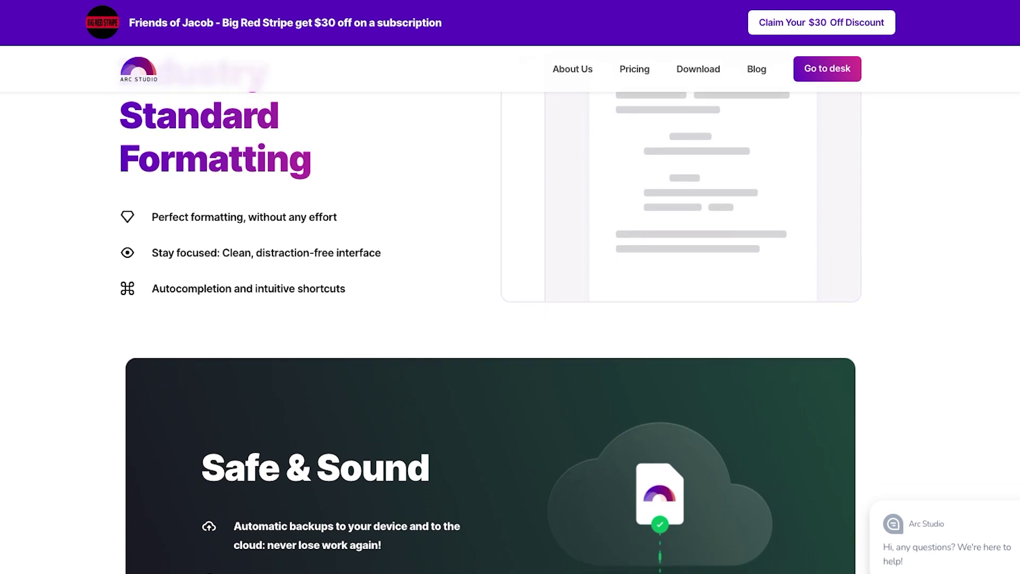
{"action": "scroll", "coordinate": [509, 308], "scroll_direction": "down", "scroll_amount": 7}
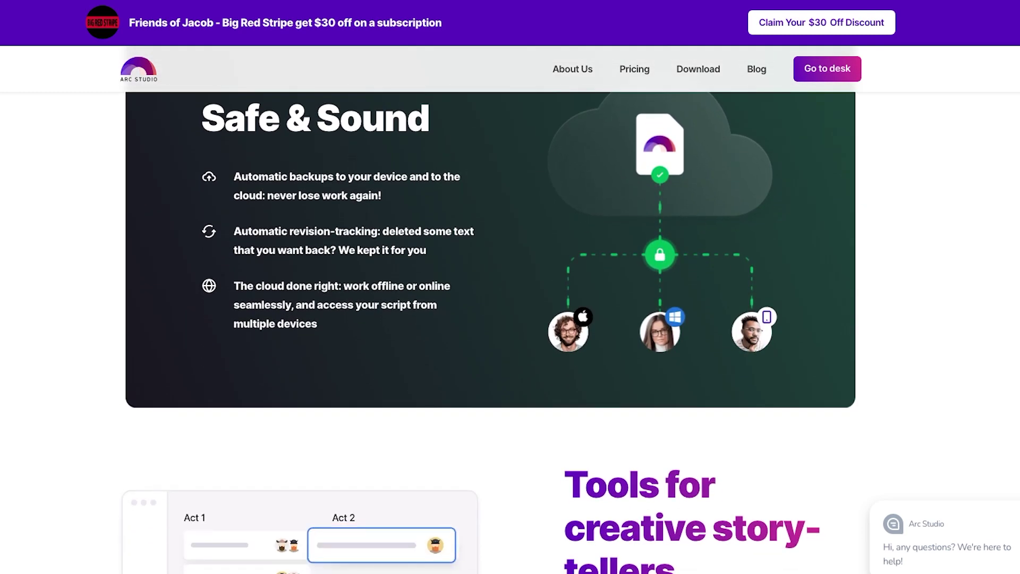
{"action": "scroll", "coordinate": [509, 308], "scroll_direction": "down", "scroll_amount": 11}
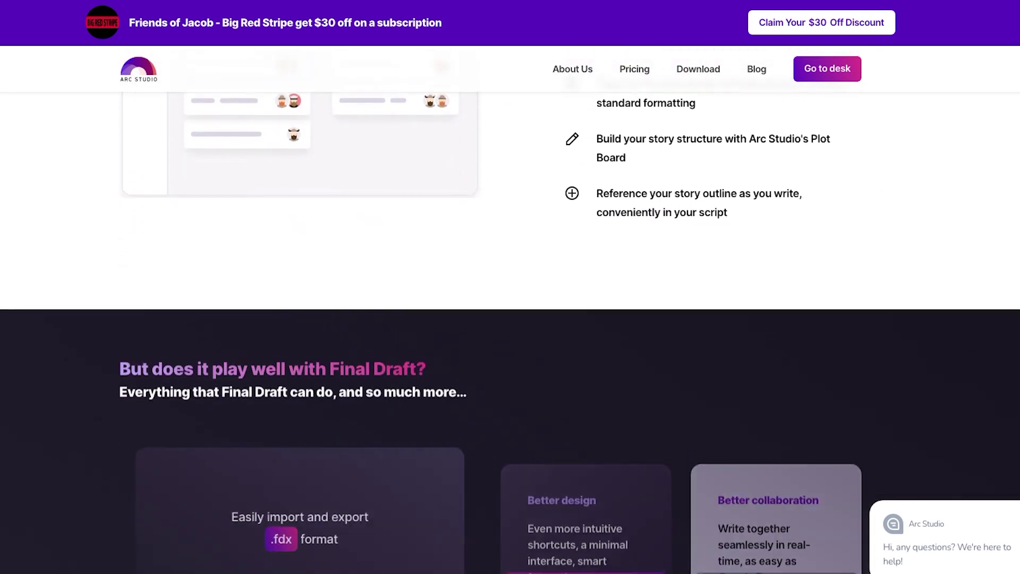
{"action": "scroll", "coordinate": [510, 308], "scroll_direction": "down", "scroll_amount": 13}
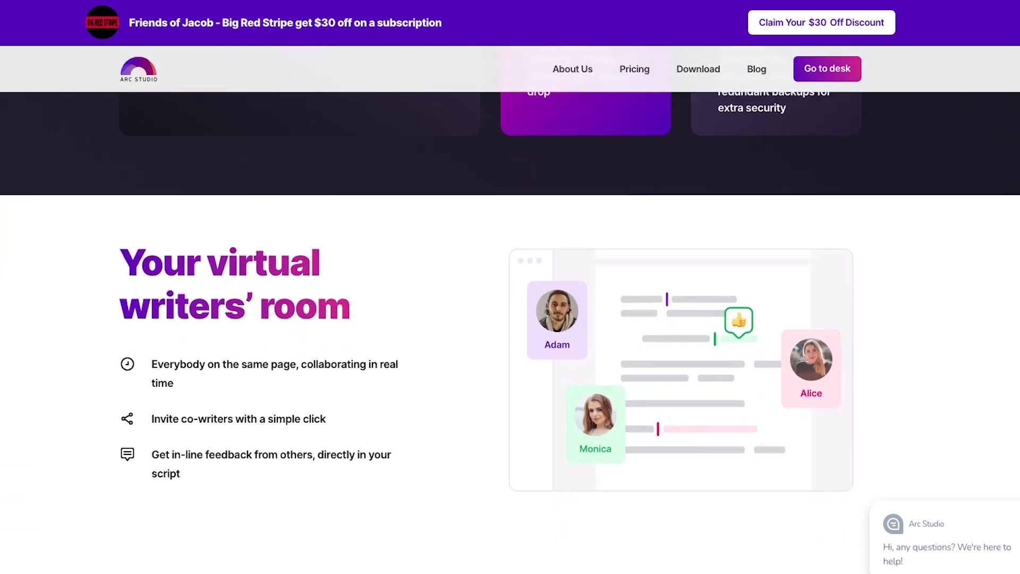
{"action": "scroll", "coordinate": [510, 308], "scroll_direction": "down", "scroll_amount": 6}
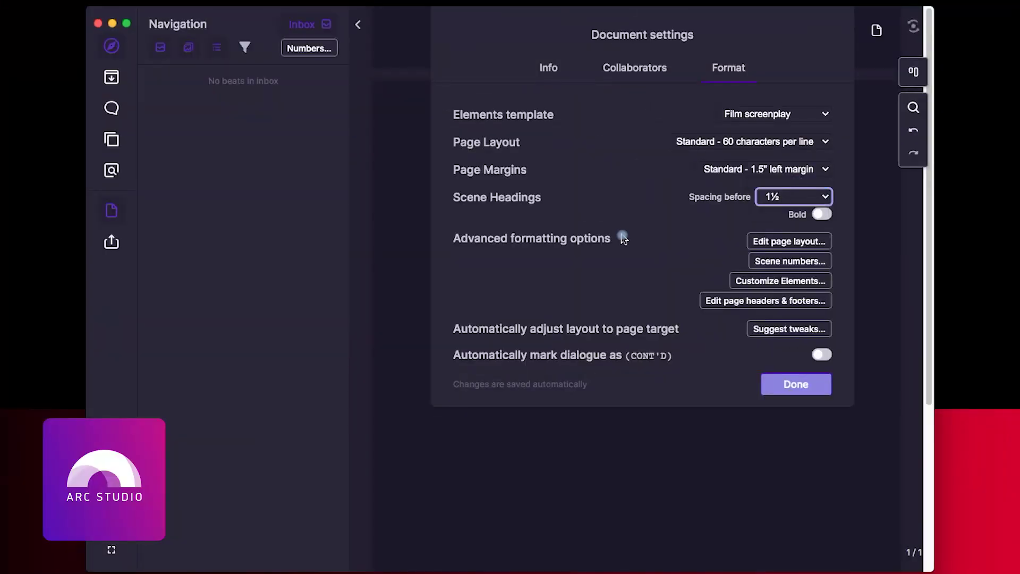
Open the advanced format options in Arc Studio and review the settings for headers and footers and for scene numbers.
{"action": "left_click", "coordinate": [790, 239]}
{"action": "left_click", "coordinate": [258, 142]}
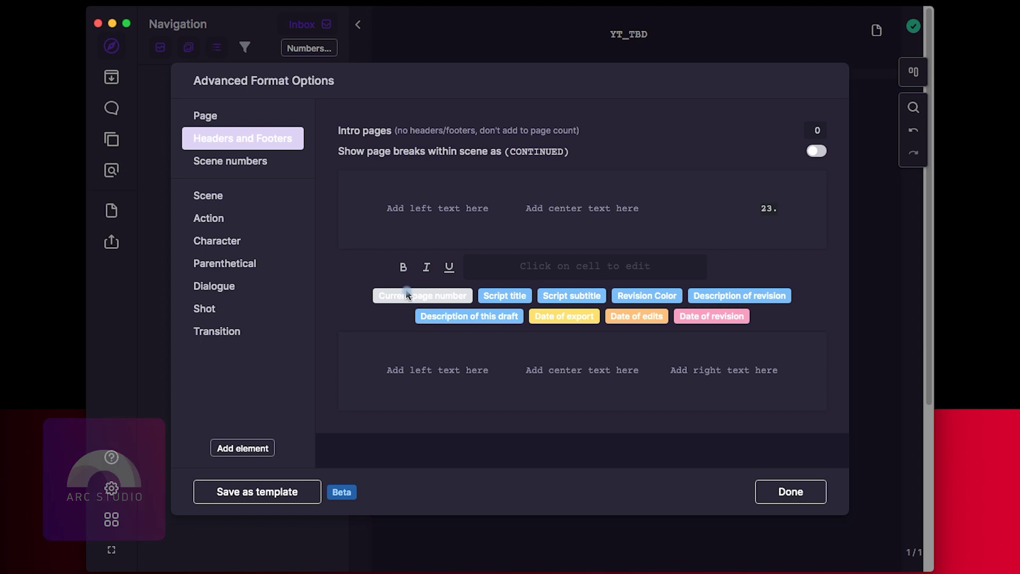
{"action": "left_click", "coordinate": [221, 161]}
Review the formatting settings of the script elements Scene, Action, Character, Parenthetical, Dialogue, Shot and Transition.
{"action": "left_click", "coordinate": [302, 204]}
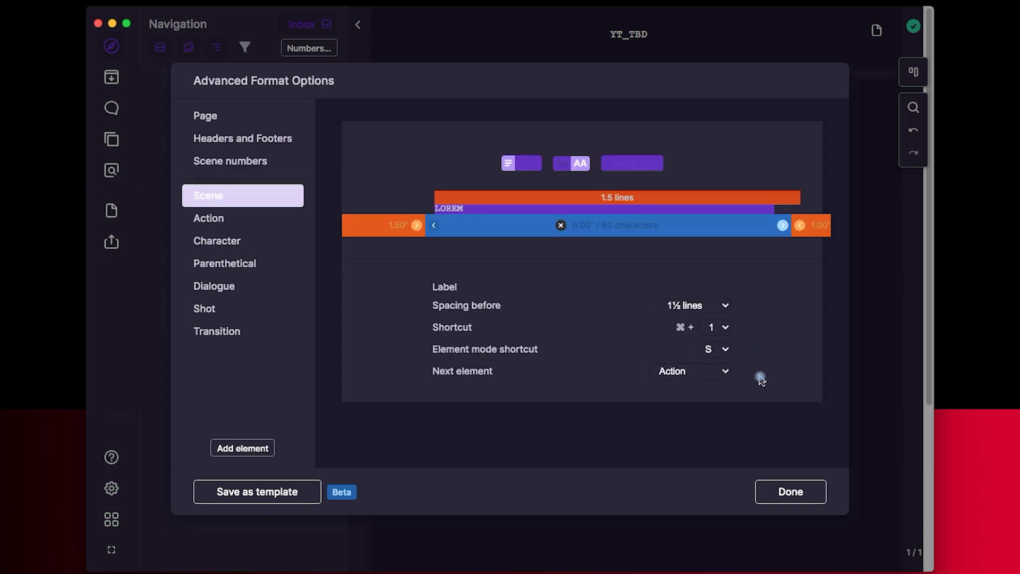
{"action": "left_click", "coordinate": [276, 220]}
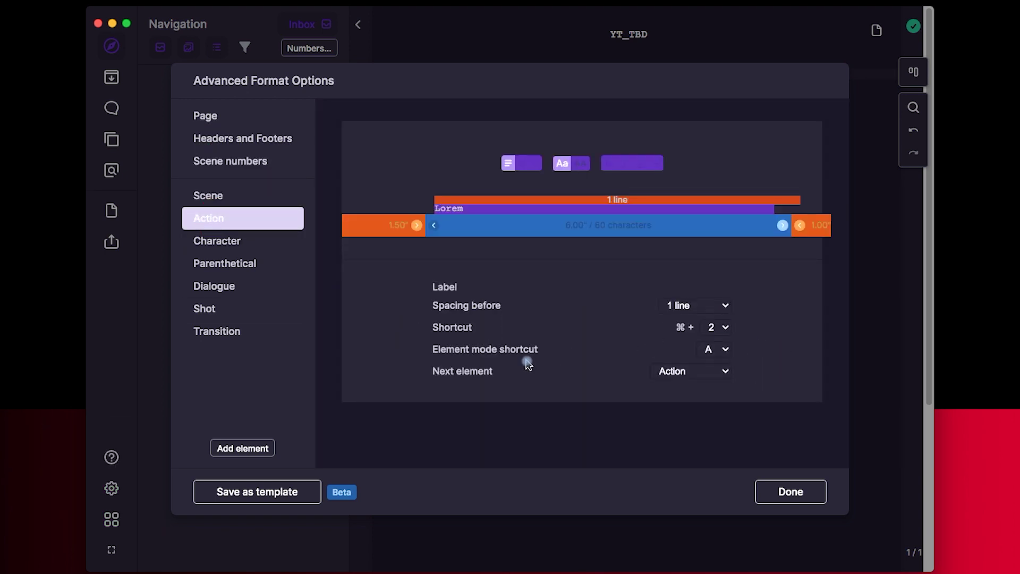
{"action": "key", "text": "Down"}
{"action": "key", "text": "Down"}
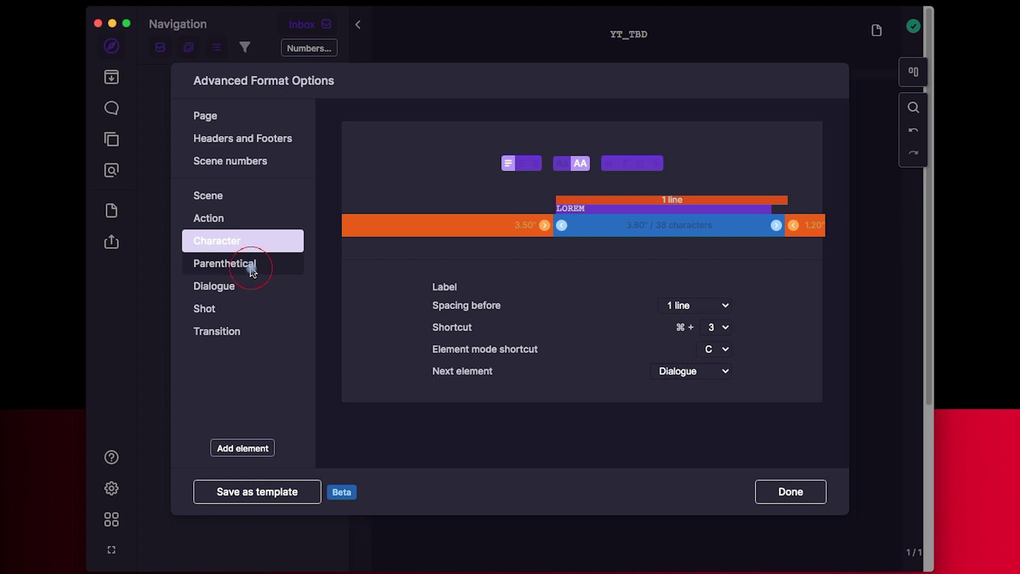
{"action": "left_click", "coordinate": [230, 285]}
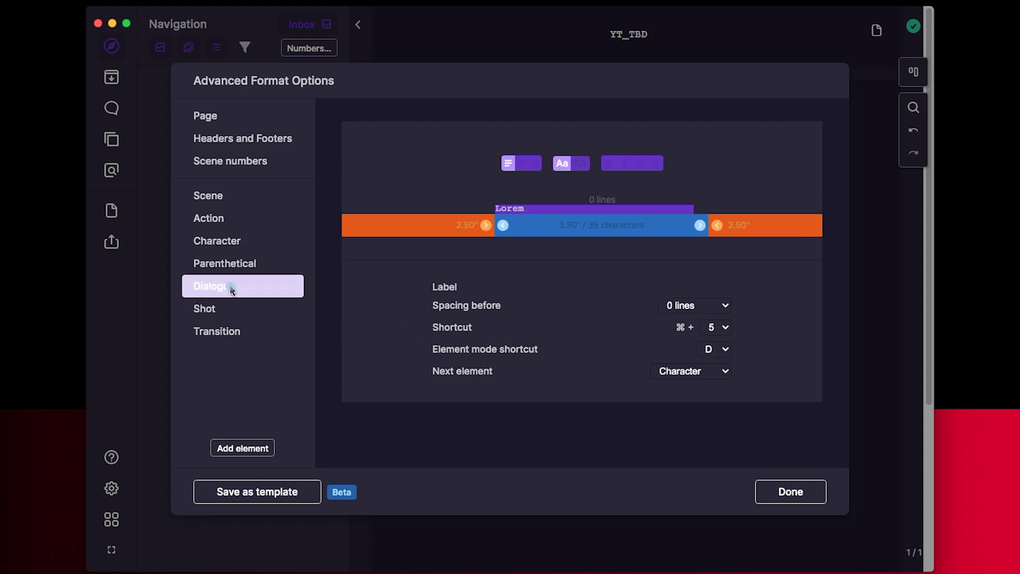
{"action": "key", "text": "Down"}
{"action": "key", "text": "Down"}
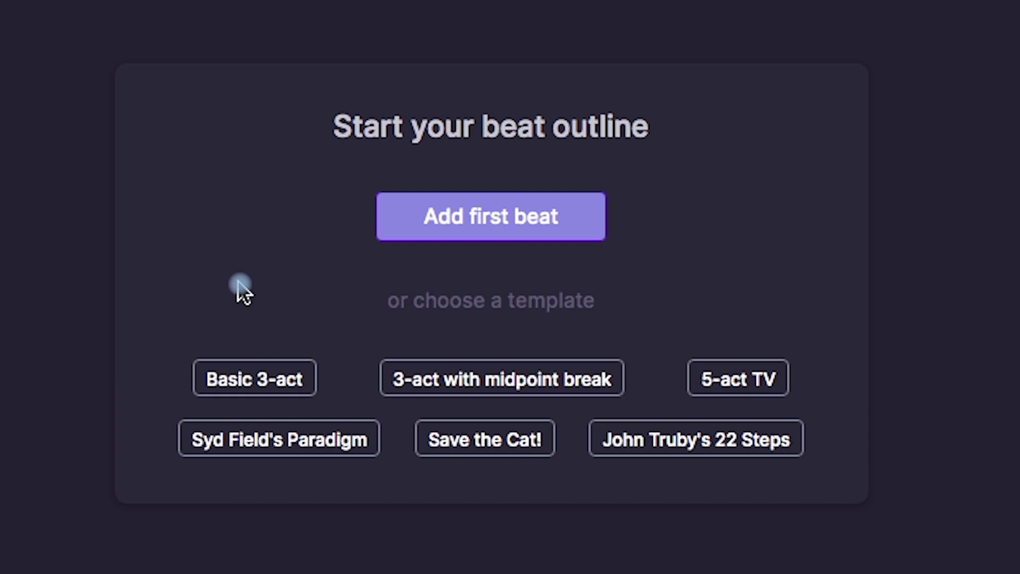
Start the beat outline from the "3-act with midpoint break" template.
{"action": "left_click", "coordinate": [507, 384]}
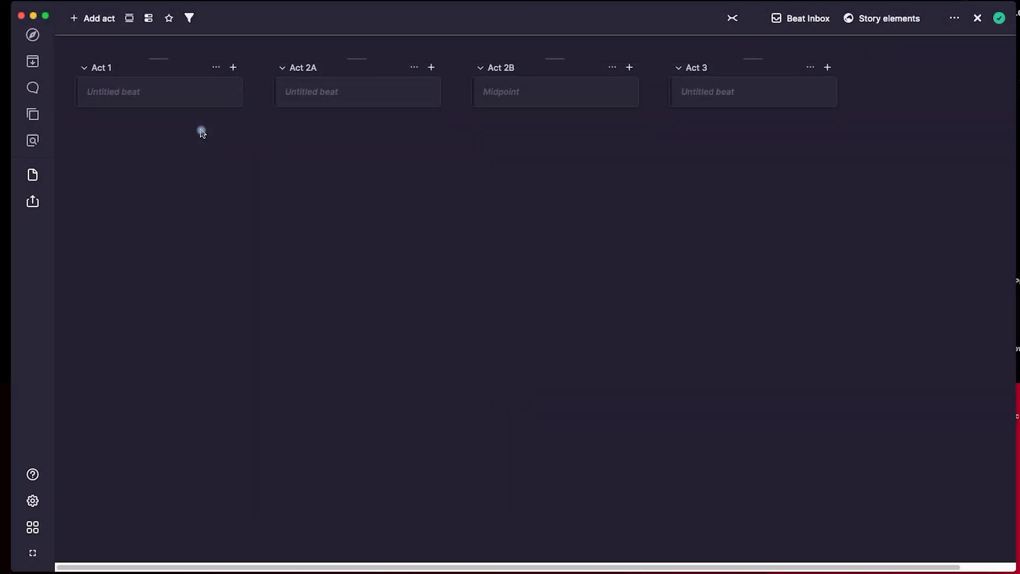
{"action": "left_click", "coordinate": [234, 68]}
{"action": "left_click", "coordinate": [91, 202]}
{"action": "left_click", "coordinate": [110, 218]}
Add an act named "Seq 1" and move it directly after Act 1.
{"action": "left_click", "coordinate": [85, 19]}
{"action": "type", "text": "Seq 1"}
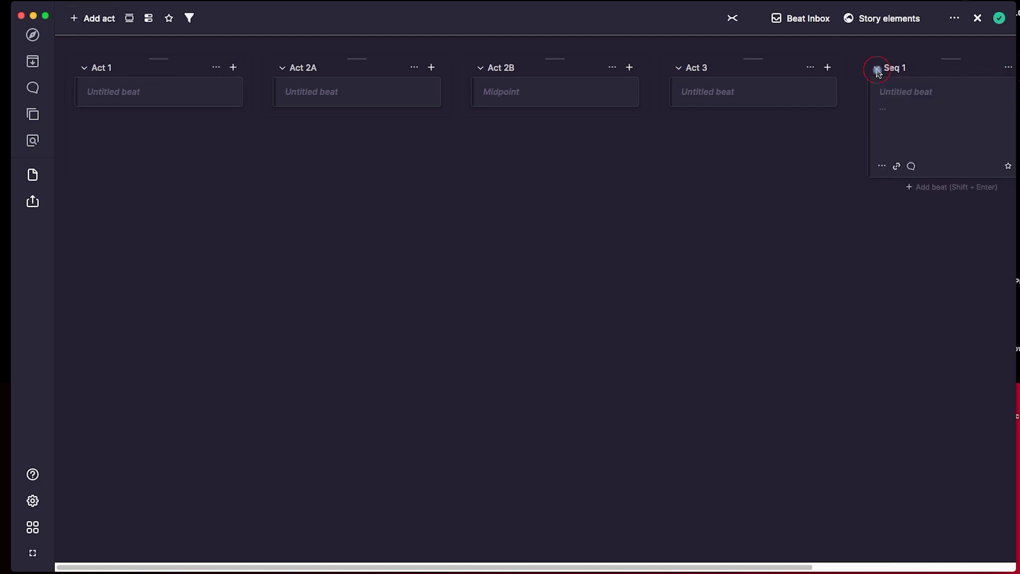
{"action": "left_click", "coordinate": [882, 166]}
{"action": "left_click", "coordinate": [838, 211]}
{"action": "left_click_drag", "start_coordinate": [949, 60], "coordinate": [255, 85]}
{"action": "left_click", "coordinate": [233, 67]}
{"action": "left_click", "coordinate": [234, 67]}
{"action": "left_click", "coordinate": [89, 307]}
{"action": "left_click", "coordinate": [118, 345]}
{"action": "left_click", "coordinate": [89, 200]}
{"action": "left_click", "coordinate": [114, 239]}
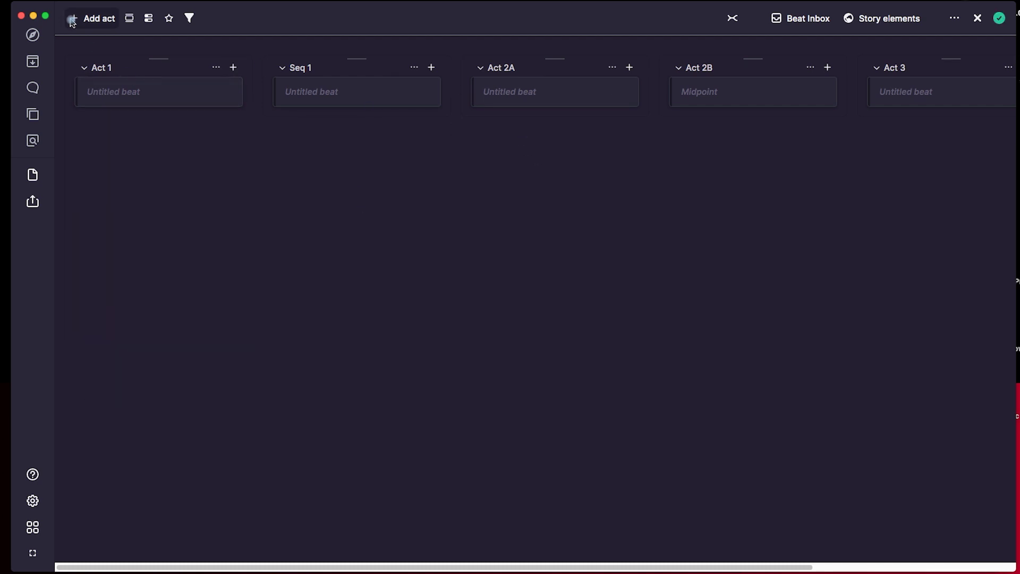
Remove the act breaks of Act 2A, Act 2B and Act 3 so their beats merge into Seq 1.
{"action": "left_click", "coordinate": [612, 67]}
{"action": "left_click", "coordinate": [599, 88]}
{"action": "left_click", "coordinate": [612, 67]}
{"action": "left_click", "coordinate": [604, 84]}
{"action": "left_click", "coordinate": [612, 67]}
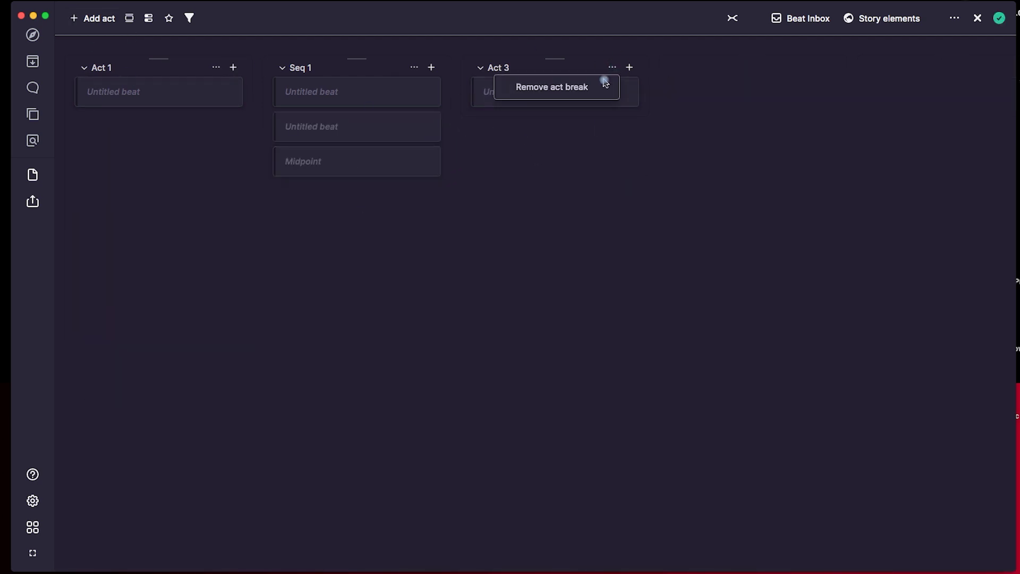
{"action": "left_click", "coordinate": [604, 82]}
Add a new act after Seq 1 and name it "Seq 2".
{"action": "double_click", "coordinate": [527, 91]}
{"action": "left_click", "coordinate": [505, 64]}
{"action": "type", "text": "Seq  2"}
{"action": "key", "text": "Return"}
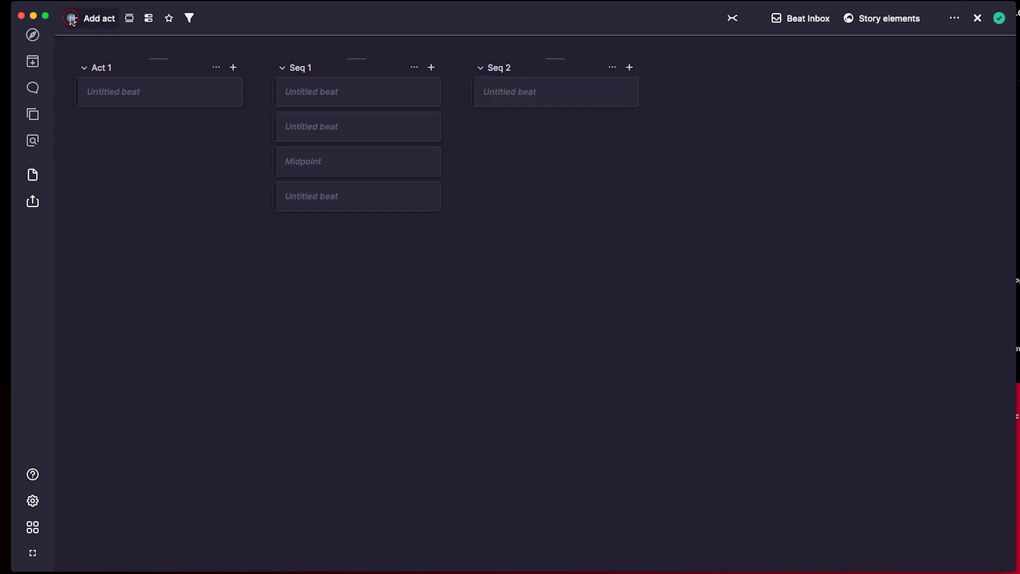
Add two more acts after Seq 2, named "Seq 3A" and "Seq 3B".
{"action": "left_click", "coordinate": [93, 19]}
{"action": "type", "text": "Seq 3A"}
{"action": "key", "text": "Return"}
{"action": "left_click", "coordinate": [109, 19]}
{"action": "type", "text": "Seq 3B"}
{"action": "key", "text": "Return"}
Collapse the first act and the Seq 1, Seq 2, Seq 3A and Seq 3B columns.
{"action": "left_click", "coordinate": [84, 67]}
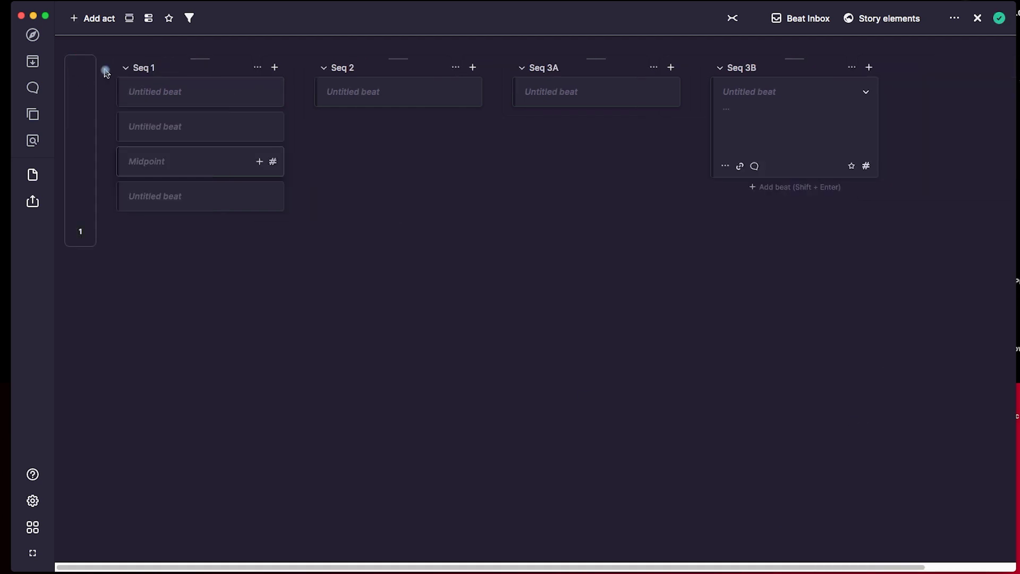
{"action": "left_click", "coordinate": [125, 67]}
{"action": "left_click", "coordinate": [167, 68]}
{"action": "left_click", "coordinate": [208, 68]}
{"action": "left_click", "coordinate": [250, 67]}
Add the acts "Seq 4A" and "Seq 4B" after Seq 3B and collapse both columns.
{"action": "double_click", "coordinate": [441, 211]}
{"action": "type", "text": "Seq 4A"}
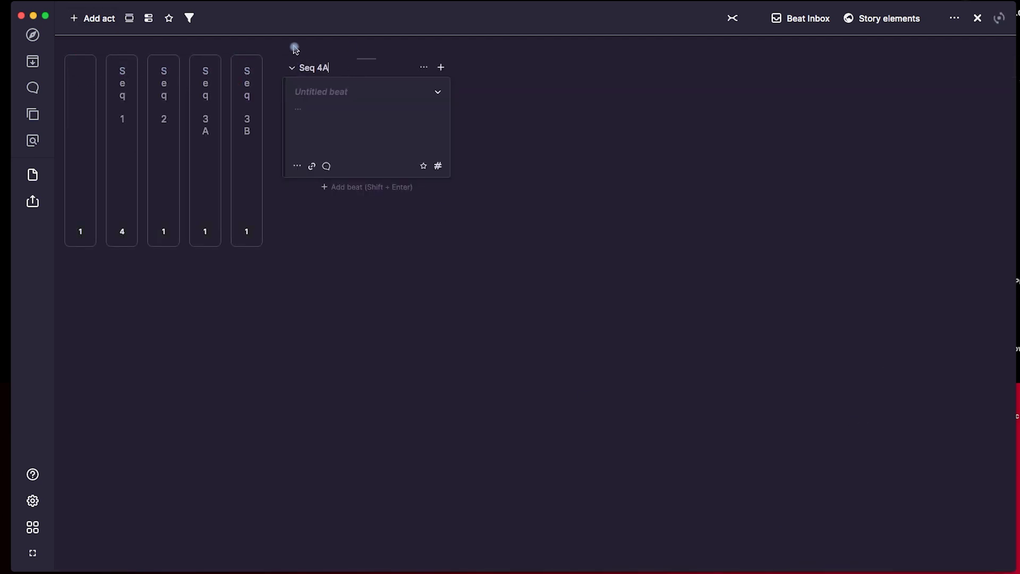
{"action": "left_click", "coordinate": [292, 67]}
{"action": "left_click", "coordinate": [90, 19]}
{"action": "left_click_drag", "start_coordinate": [374, 67], "coordinate": [334, 65]}
{"action": "type", "text": "Seq 5"}
{"action": "left_click", "coordinate": [334, 65]}
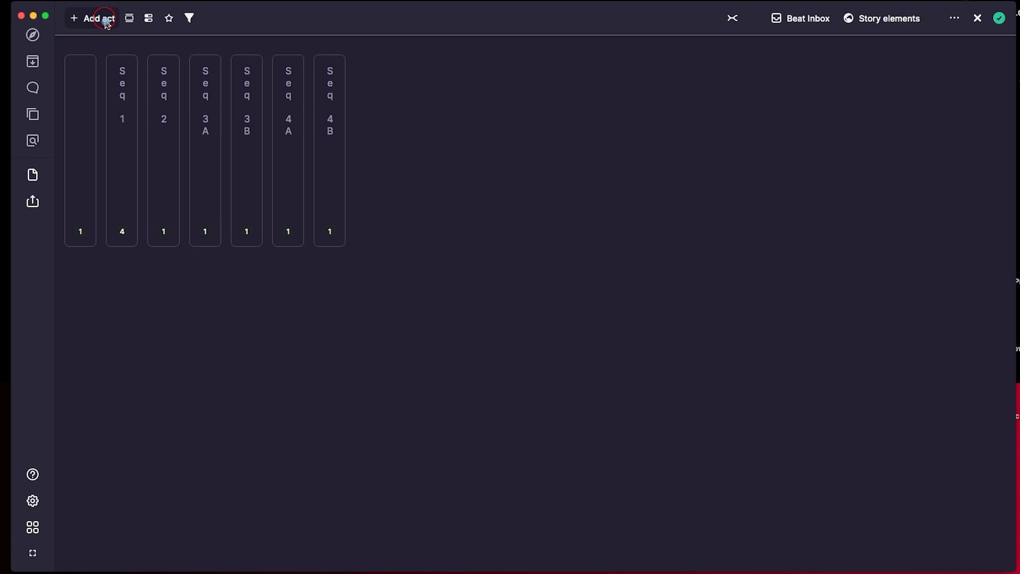
Add further sequence acts after Seq 4B, including "Seq 5B" and "Seq 6A", collapsing finished columns along the way.
{"action": "left_click", "coordinate": [98, 18]}
{"action": "type", "text": "S"}
{"action": "left_click", "coordinate": [376, 67]}
{"action": "left_click", "coordinate": [92, 18]}
{"action": "left_click_drag", "start_coordinate": [460, 69], "coordinate": [409, 68]}
{"action": "type", "text": "Seq 6A"}
{"action": "left_click", "coordinate": [94, 18]}
{"action": "type", "text": "Seq 5B"}
{"action": "left_click", "coordinate": [412, 74]}
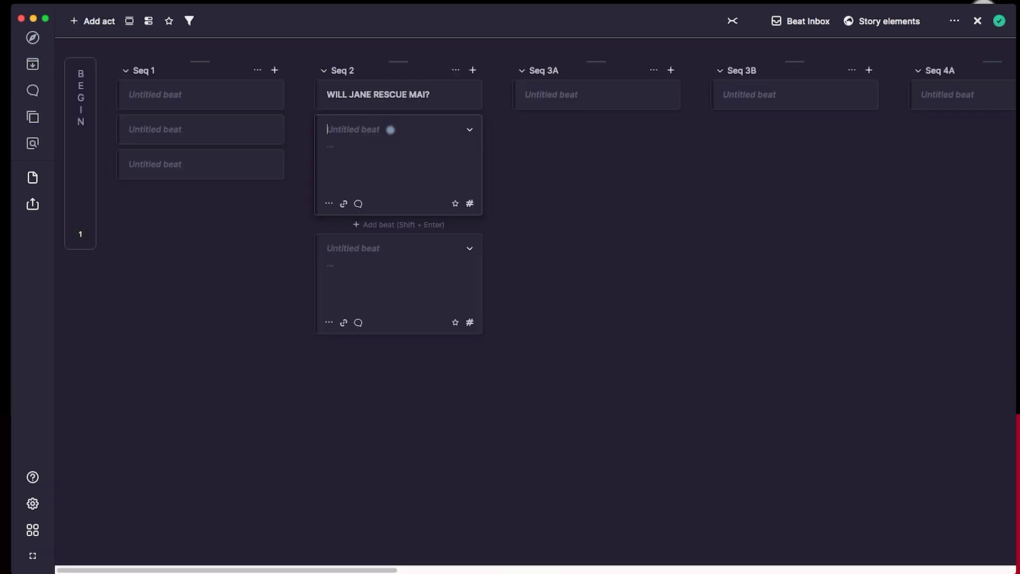
Fill in two Seq 2 beats titled "Jane helps Beth", with a note on feeling good about it, and "Jane @ breakfast... no Mai".
{"action": "type", "text": "Jane helps Beth"}
{"action": "type", "text": " feels good about doing"}
{"action": "left_click", "coordinate": [388, 172]}
{"action": "type", "text": "@ breakfast... no Mai"}
{"action": "left_click", "coordinate": [469, 165]}
Add beats to Seq 2 and title one "Jane looks for Mai", noting hospitals, morgues, going looking and a "start standard, quick montage".
{"action": "left_click", "coordinate": [473, 71]}
{"action": "left_click", "coordinate": [473, 71]}
{"action": "left_click", "coordinate": [469, 199]}
{"action": "left_click", "coordinate": [382, 200]}
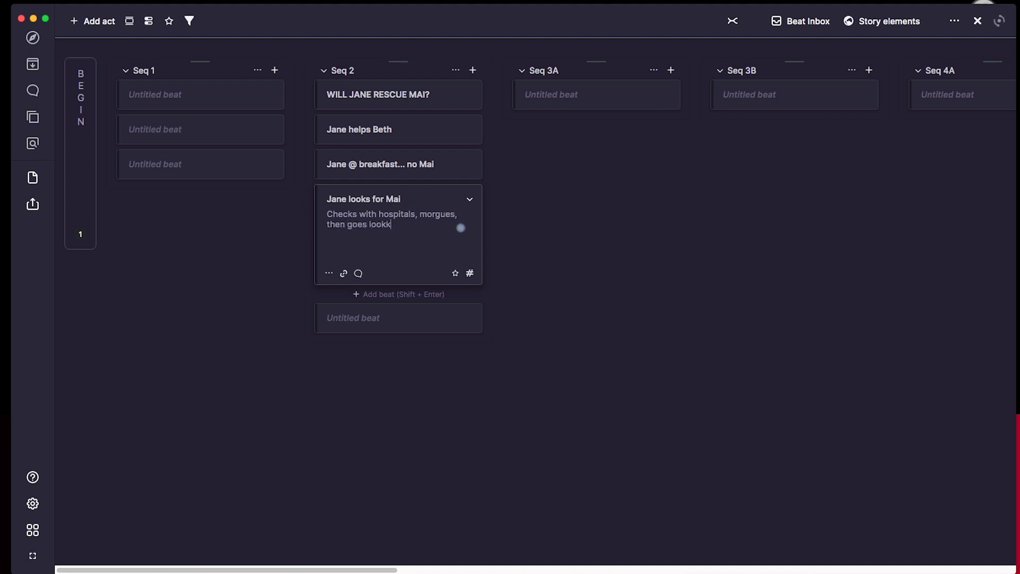
Title the following Seq 2 beat "Jane finds Mai", describe Jane locating Mai beat up and dying, and collapse the beat.
{"action": "left_click", "coordinate": [378, 314]}
{"action": "type", "text": "J"}
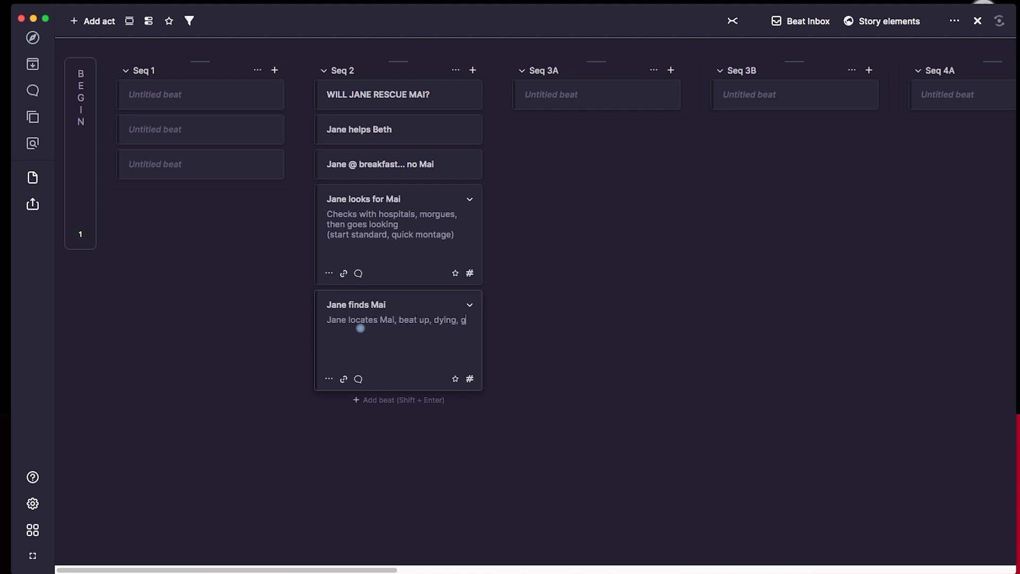
{"action": "type", "text": "t Mai dies"}
{"action": "left_click", "coordinate": [470, 304]}
Write the beat "Jane Grieving Mai's loss" with the note "Montage like, but 3-4 scenes of dealing with grief... unable to do so".
{"action": "left_click", "coordinate": [409, 335]}
{"action": "type", "text": "Jane Grieving Mai's loss"}
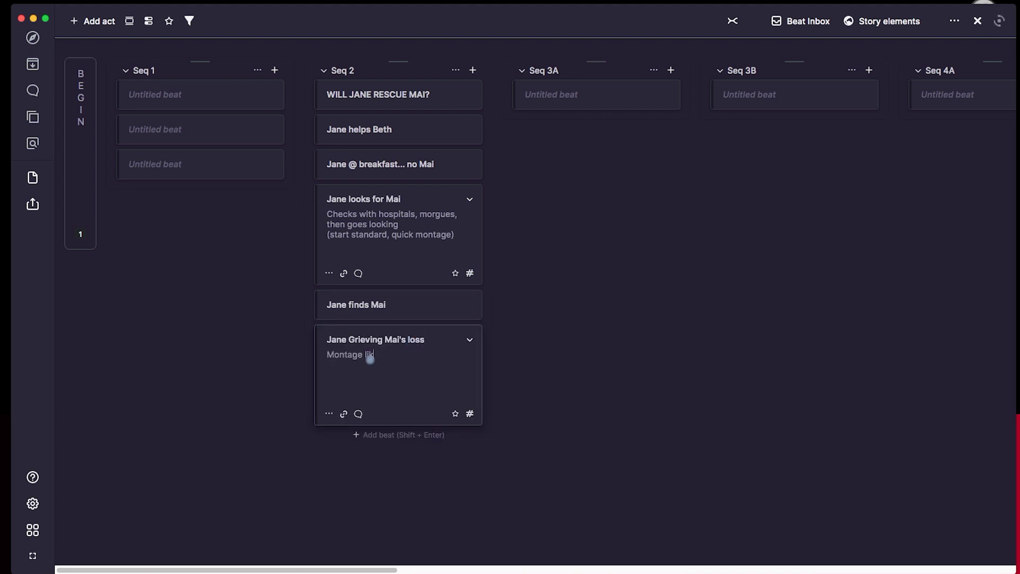
{"action": "type", "text": "ealing with grief... unable to do so"}
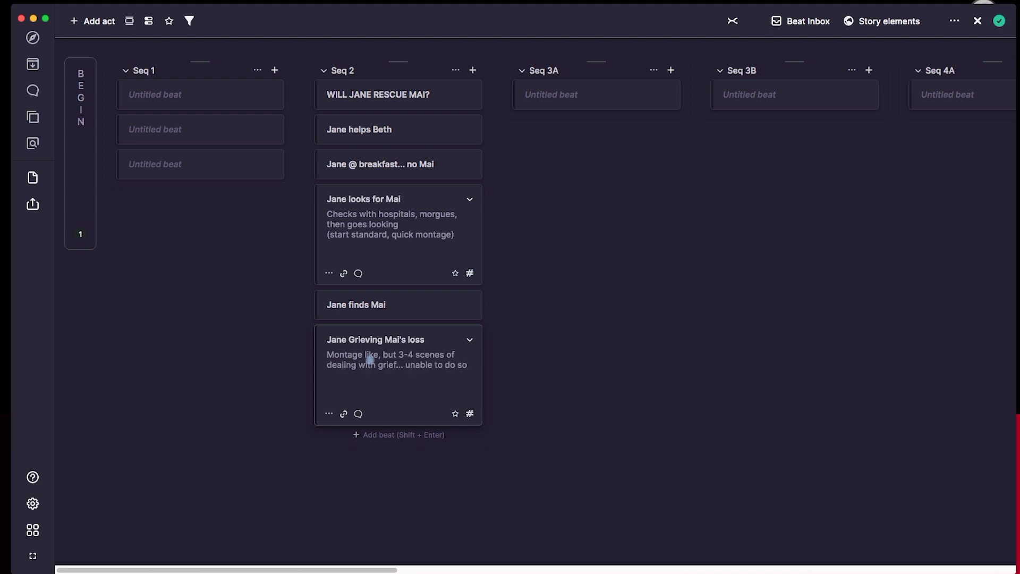
Add a beat at the end of Seq 2 titled "Jane @ church???".
{"action": "key", "text": "shift+Return"}
{"action": "type", "text": "Jane"}
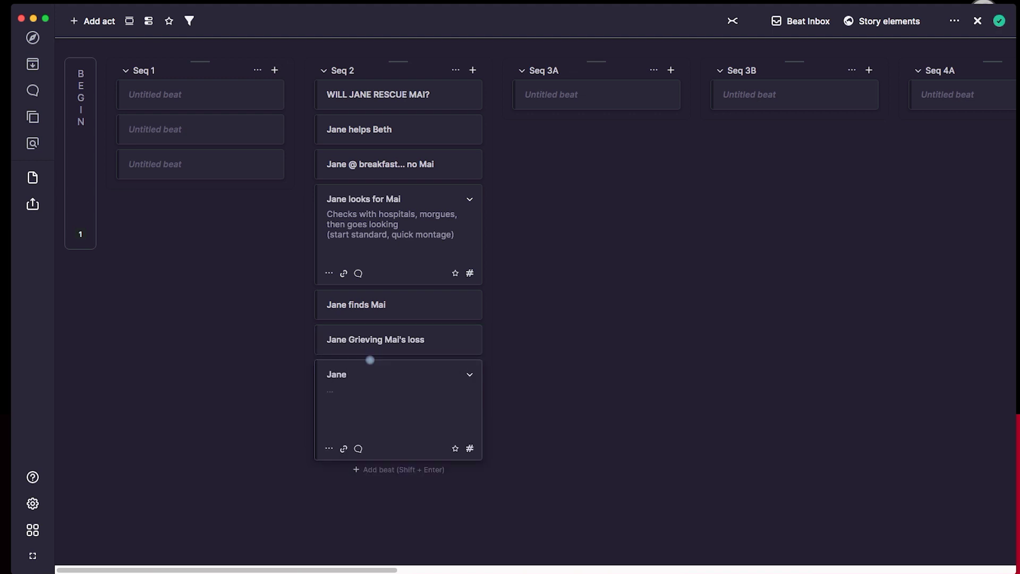
{"action": "type", "text": " @ church???"}
Add the Seq 2 beat "PREPARATION: Jane going hunting", noting Jane removes awl and gets stuff from storage / back-up house, plus the beat "Jane kills bad guys".
{"action": "key", "text": "shift+Return"}
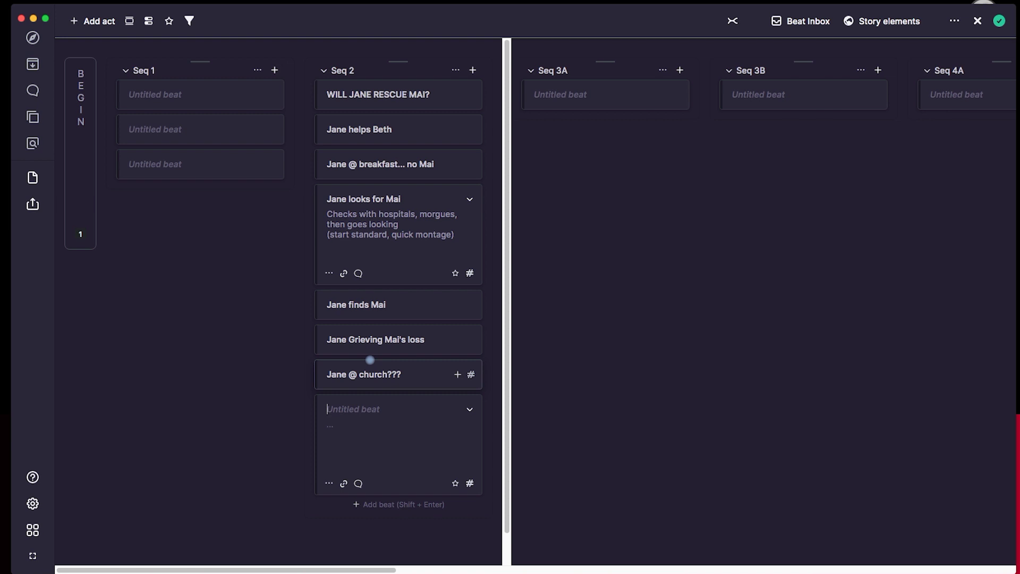
{"action": "type", "text": "PREPARATION: Jane going hunting"}
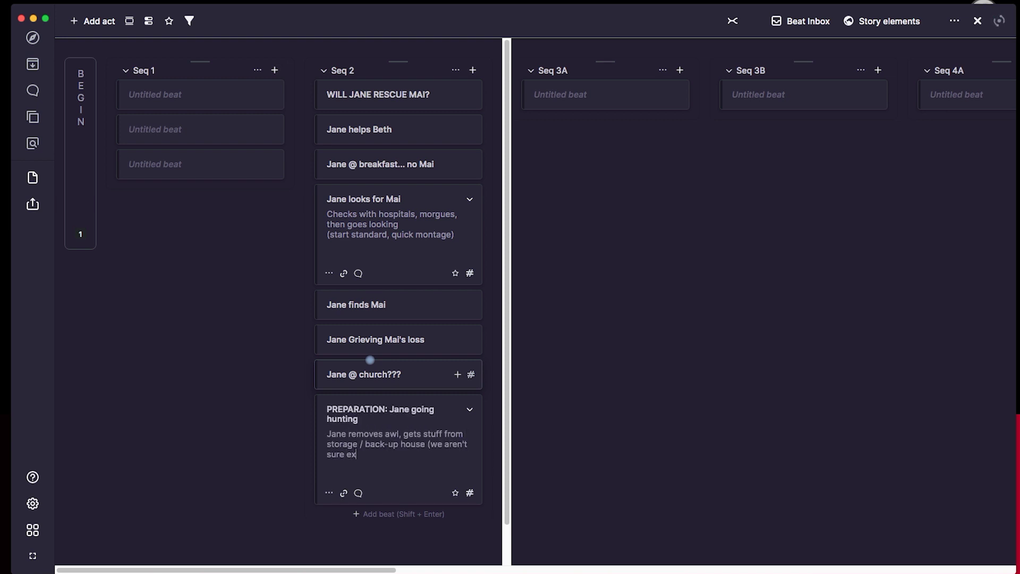
{"action": "type", "text": "er current house... not yet"}
{"action": "key", "text": "shift+Return"}
{"action": "type", "text": "Jane kills bad guys"}
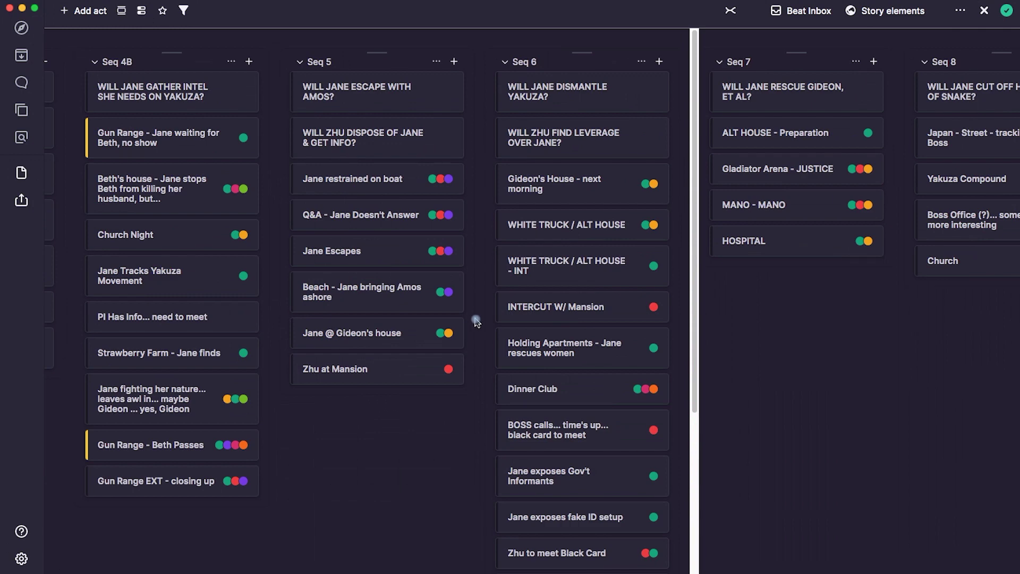
Tag the Seq 5 beats "Beach - Jane bringing Amos ashore" and "Jane @ Gideon's house" with Jane CHAR BEAT.
{"action": "left_click", "coordinate": [438, 292]}
{"action": "scroll", "coordinate": [401, 395], "scroll_direction": "down", "scroll_amount": 3}
{"action": "left_click", "coordinate": [401, 395]}
{"action": "left_click", "coordinate": [438, 333]}
{"action": "scroll", "coordinate": [400, 395], "scroll_direction": "down", "scroll_amount": 3}
{"action": "left_click", "coordinate": [401, 395]}
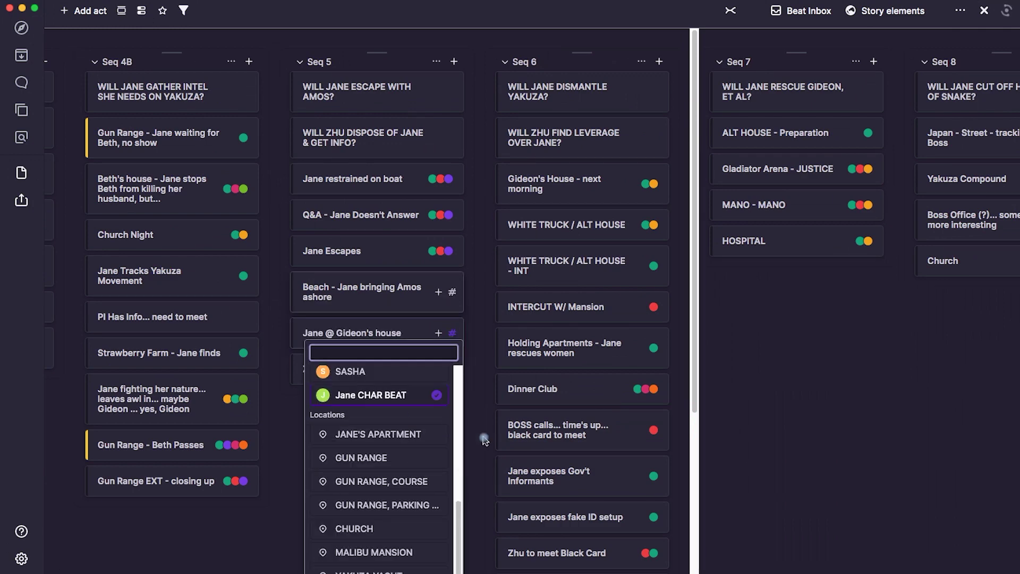
{"action": "left_click", "coordinate": [483, 437]}
Retitle the Seq 6 beat "Zhu to meet Black Card" as "Zhu meets Black Card".
{"action": "scroll", "coordinate": [685, 249], "scroll_direction": "down", "scroll_amount": 2}
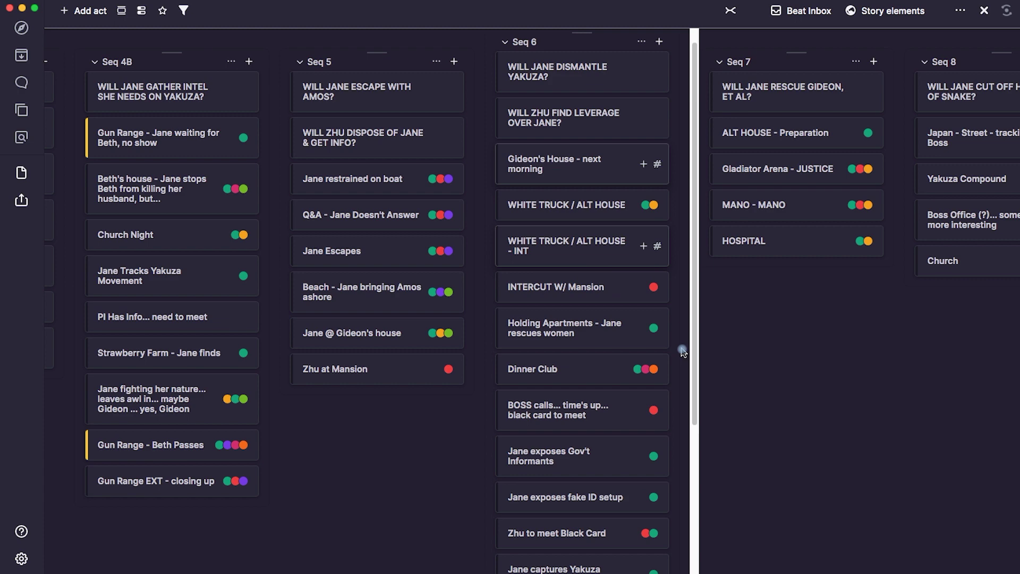
{"action": "scroll", "coordinate": [678, 414], "scroll_direction": "down", "scroll_amount": 5}
{"action": "scroll", "coordinate": [679, 421], "scroll_direction": "down", "scroll_amount": 1}
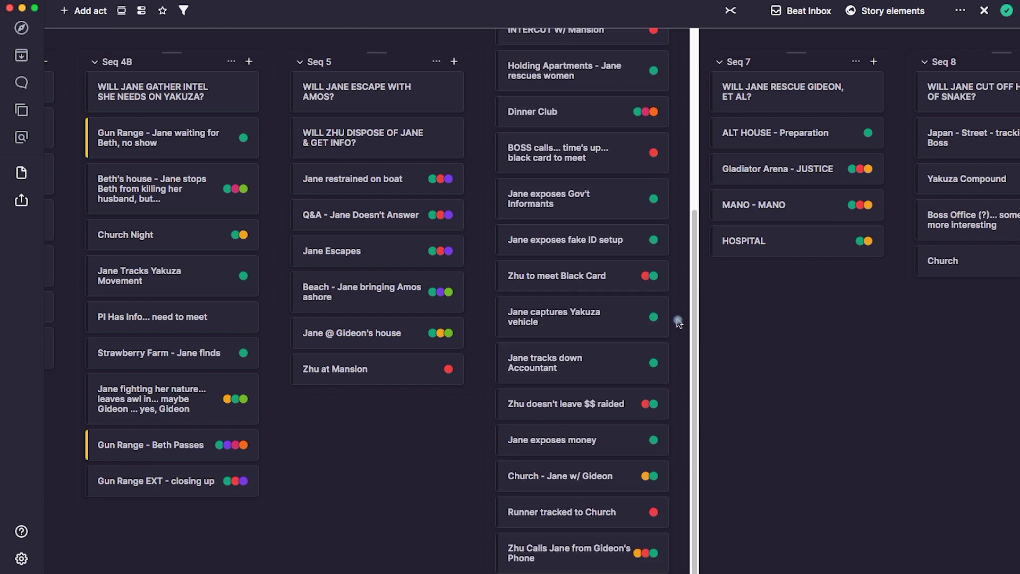
{"action": "left_click", "coordinate": [595, 276]}
{"action": "left_click_drag", "start_coordinate": [525, 276], "coordinate": [561, 276]}
{"action": "type", "text": "meets"}
{"action": "left_click", "coordinate": [682, 308]}
{"action": "scroll", "coordinate": [682, 311], "scroll_direction": "down", "scroll_amount": 1}
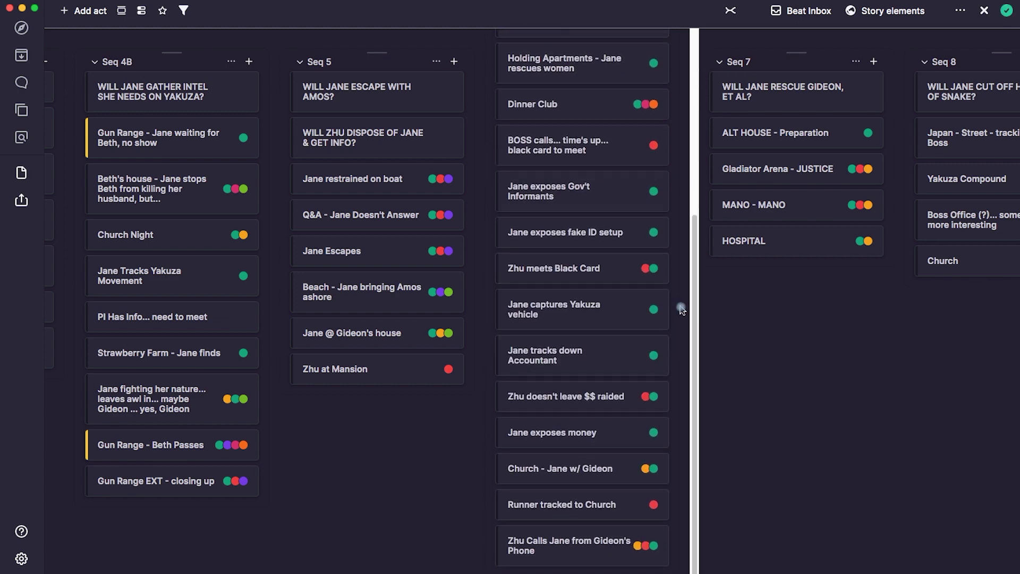
Tag the Seq 6 beats "Church - Jane w/ Gideon" and "Zhu Calls Jane from Gideon's Phone" with Jane CHAR BEAT.
{"action": "scroll", "coordinate": [681, 309], "scroll_direction": "down", "scroll_amount": 1}
{"action": "left_click", "coordinate": [650, 435]}
{"action": "left_click", "coordinate": [626, 269]}
{"action": "left_click", "coordinate": [678, 442]}
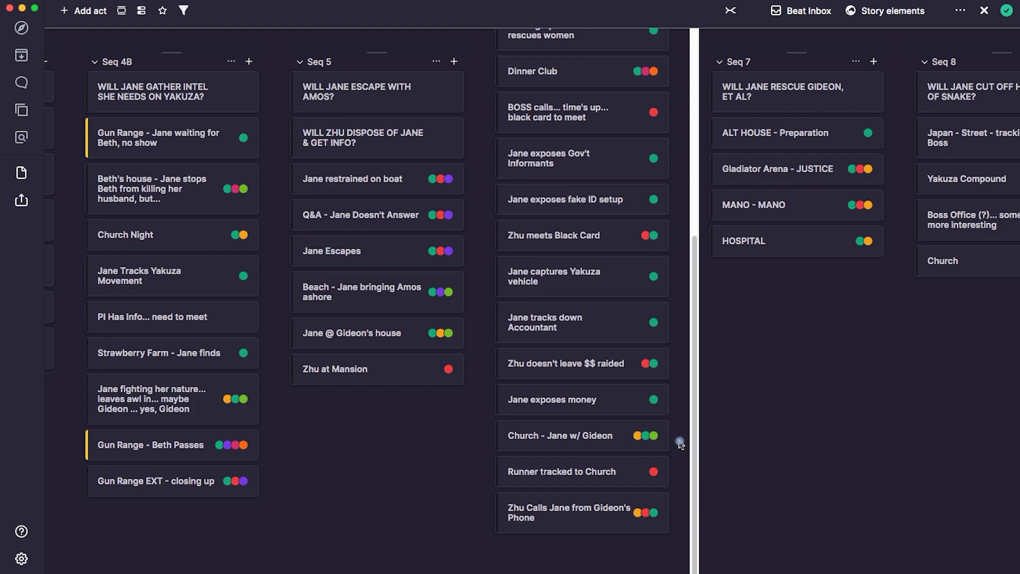
{"action": "left_click", "coordinate": [657, 513]}
{"action": "left_click", "coordinate": [685, 473]}
Tag the Seq 7 beats "ALT HOUSE - Preparation", "MANO - MANO" and "HOSPITAL" with Jane CHAR BEAT.
{"action": "left_click", "coordinate": [869, 135]}
{"action": "left_click", "coordinate": [823, 328]}
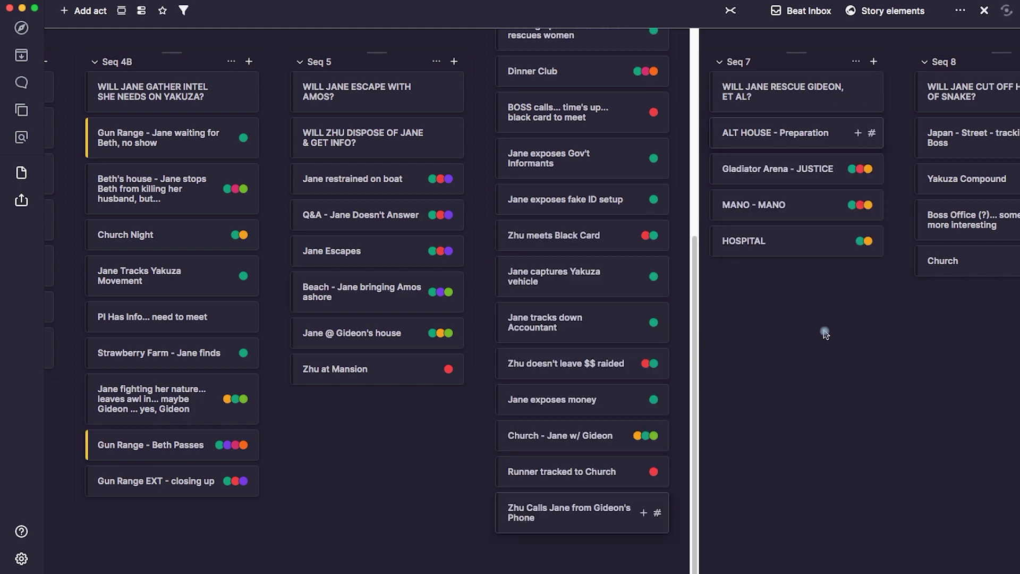
{"action": "scroll", "coordinate": [839, 287], "scroll_direction": "right", "scroll_amount": 1}
{"action": "left_click", "coordinate": [834, 205]}
{"action": "left_click", "coordinate": [788, 398]}
{"action": "left_click", "coordinate": [835, 241]}
{"action": "left_click", "coordinate": [788, 435]}
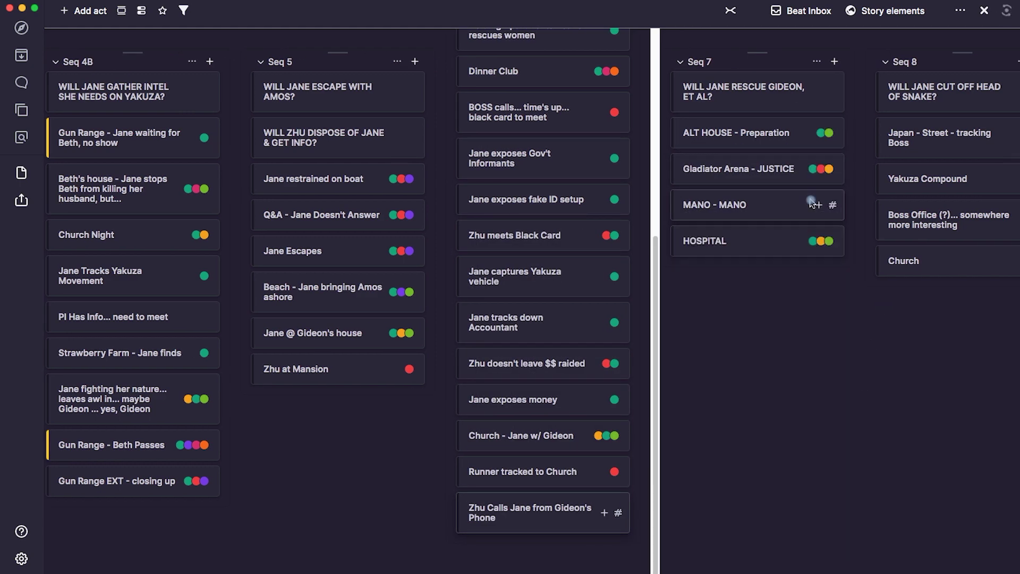
Add the note "NEED A BETTER LAST SCENE" to the Seq 8 beat "Church" and tag the beat with Jane CHAR BEAT.
{"action": "scroll", "coordinate": [661, 357], "scroll_direction": "right", "scroll_amount": 6}
{"action": "left_click", "coordinate": [625, 259]}
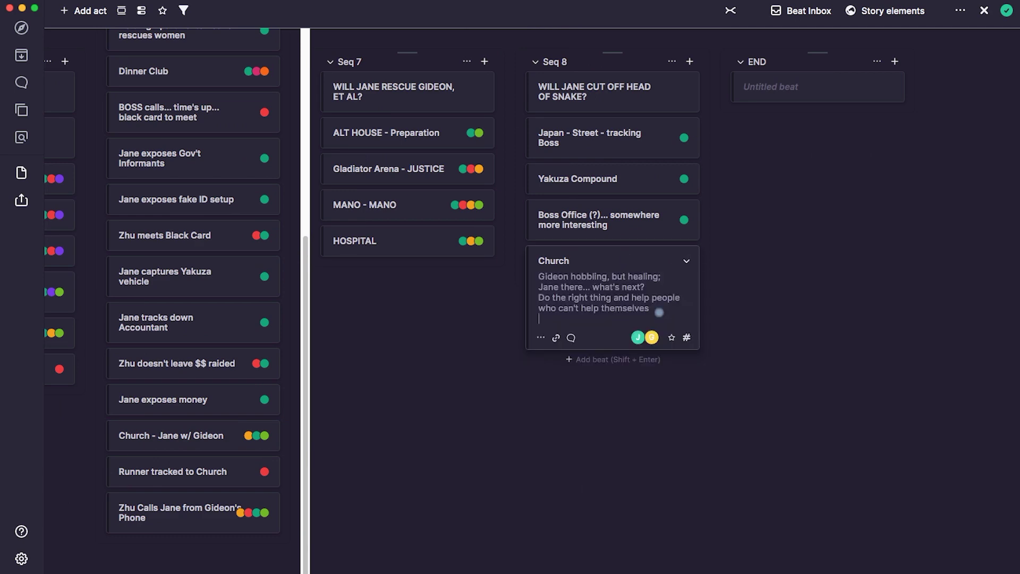
{"action": "key", "text": "Return"}
{"action": "type", "text": "NEED A BETTER LAST SCENE"}
{"action": "left_click", "coordinate": [686, 348]}
{"action": "left_click", "coordinate": [637, 512]}
{"action": "left_click", "coordinate": [662, 551]}
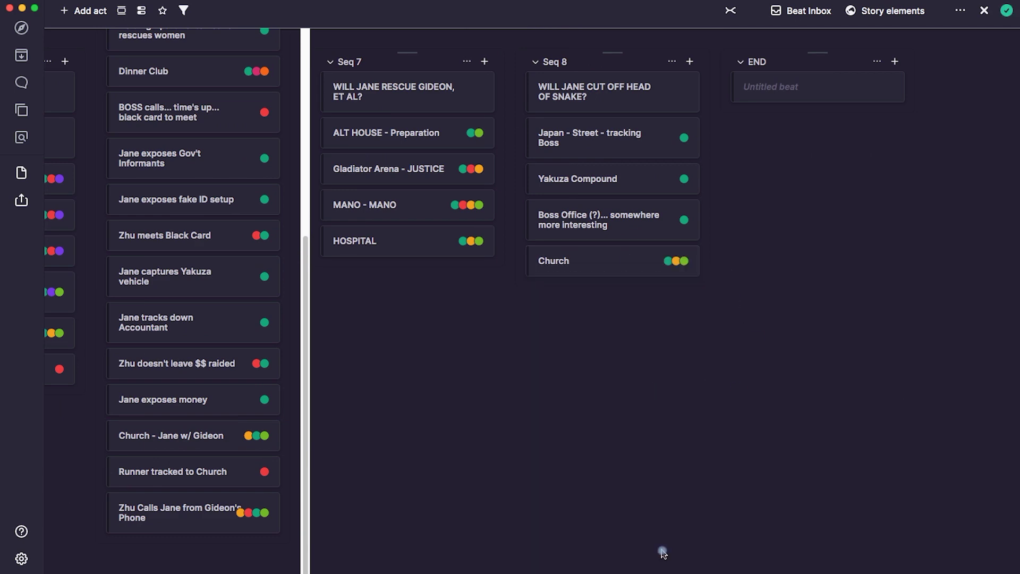
{"action": "scroll", "coordinate": [663, 553], "scroll_direction": "left", "scroll_amount": 10}
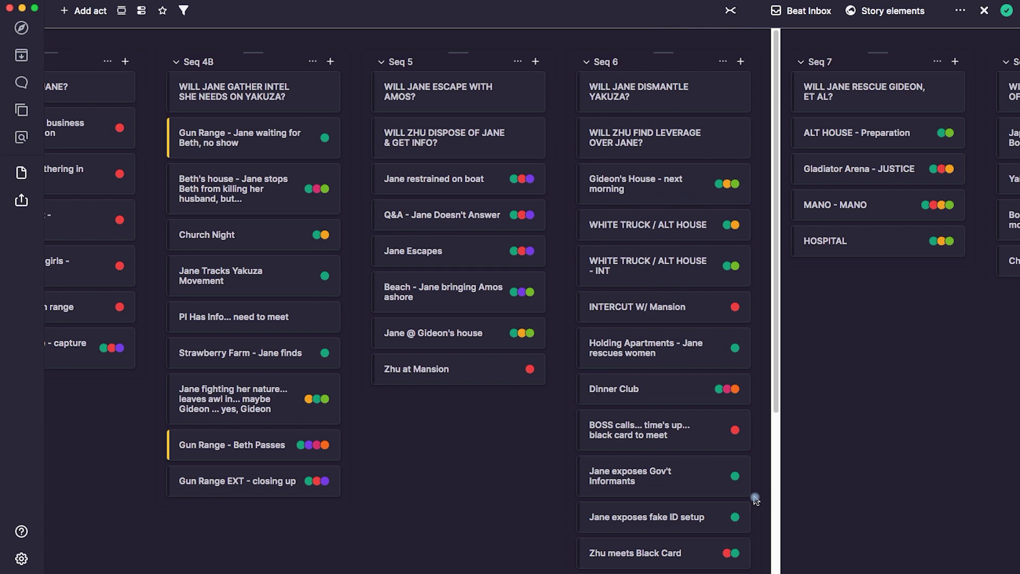
{"action": "scroll", "coordinate": [452, 467], "scroll_direction": "left", "scroll_amount": 15}
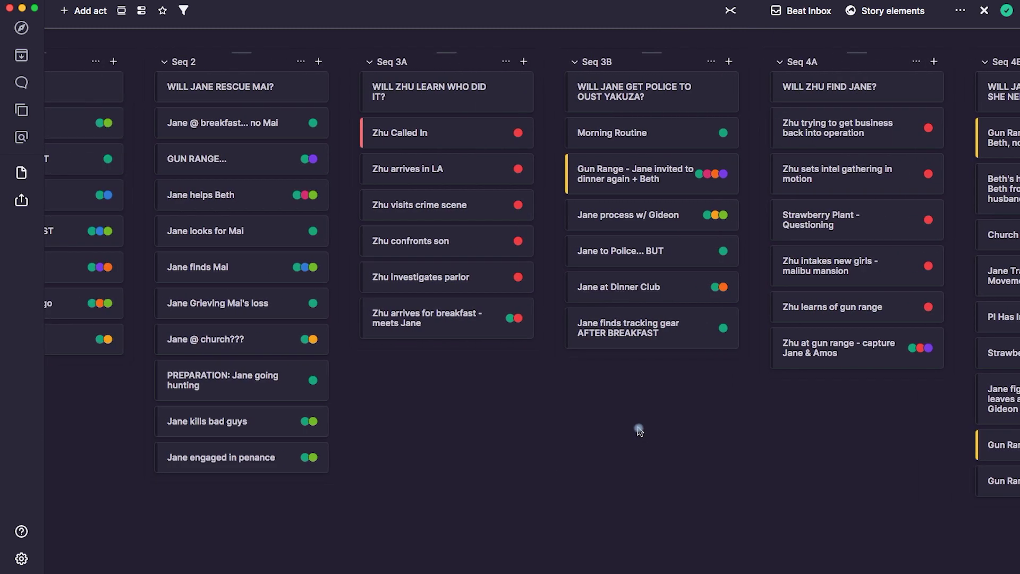
{"action": "scroll", "coordinate": [639, 430], "scroll_direction": "right", "scroll_amount": 4}
{"action": "scroll", "coordinate": [353, 414], "scroll_direction": "left", "scroll_amount": 5}
{"action": "left_click", "coordinate": [793, 248]}
{"action": "left_click", "coordinate": [626, 396]}
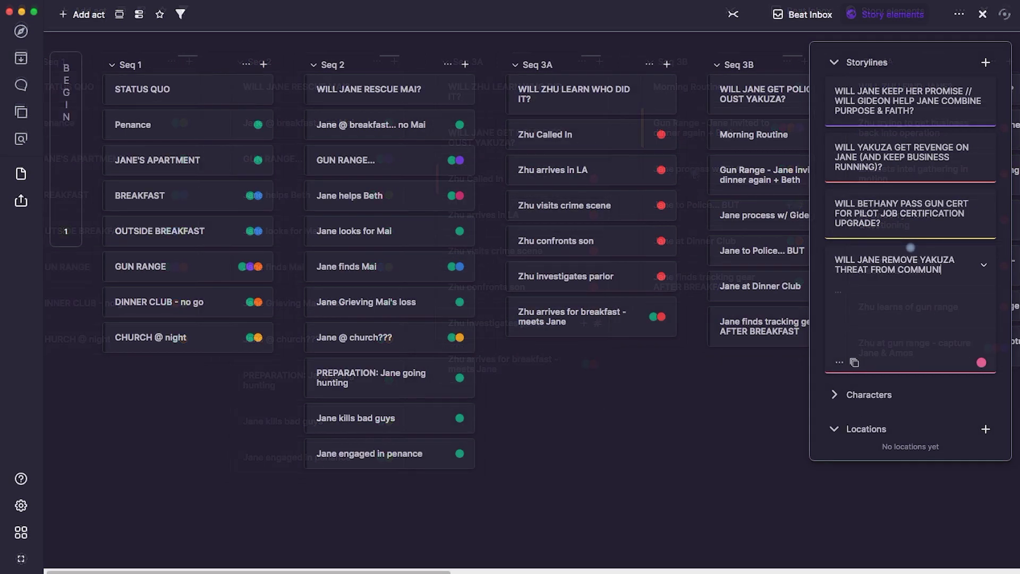
Reorder the storylines in the story elements and collapse the storyline list.
{"action": "left_click_drag", "start_coordinate": [849, 356], "coordinate": [903, 154]}
{"action": "left_click_drag", "start_coordinate": [902, 101], "coordinate": [925, 186]}
{"action": "left_click", "coordinate": [833, 62]}
Add a location named JANE'S APARTMENT to the story elements and collapse its card.
{"action": "left_click", "coordinate": [985, 131]}
{"action": "left_click", "coordinate": [901, 159]}
{"action": "type", "text": "JANE'S APARTMENT"}
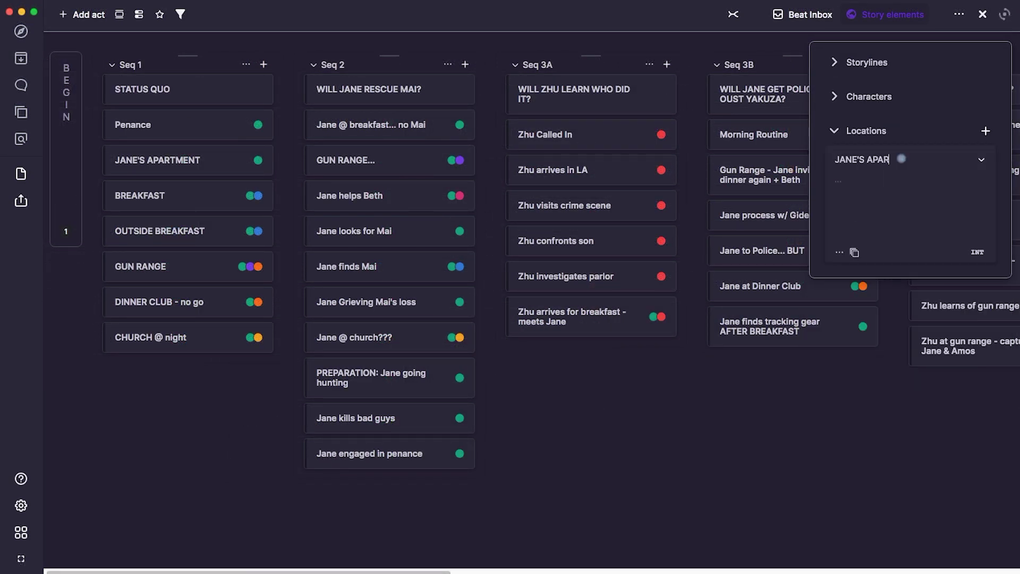
{"action": "left_click", "coordinate": [855, 252]}
{"action": "left_click", "coordinate": [981, 159]}
Add the locations GUN RANGE, CHURCH and MALIBU MANSION to the story elements.
{"action": "left_click", "coordinate": [985, 130]}
{"action": "type", "text": "GUN RANGE"}
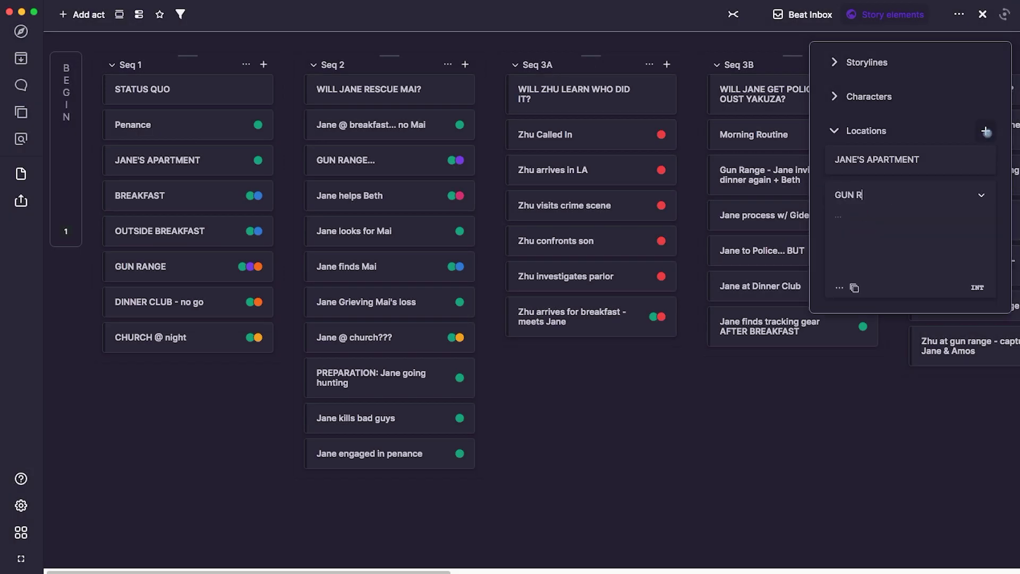
{"action": "left_click", "coordinate": [985, 131]}
{"action": "type", "text": "CHURCH"}
{"action": "left_click", "coordinate": [985, 131]}
{"action": "type", "text": "MALIBU MANSION"}
Add the locations YAKUZA YACHT, GLADIATOR ARENA, TRAFFICKED APARTMENTS and STRAWBERRY FARM to the story elements.
{"action": "left_click", "coordinate": [986, 131]}
{"action": "type", "text": "YAKUZA YACHT"}
{"action": "left_click", "coordinate": [985, 130]}
{"action": "type", "text": "GLADIATOR ARENA"}
{"action": "left_click", "coordinate": [985, 131]}
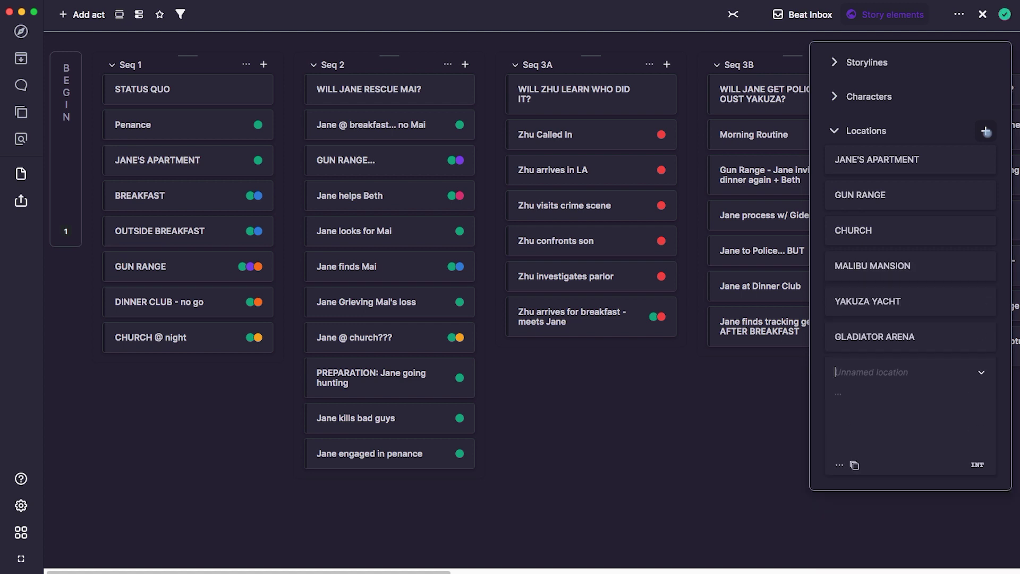
{"action": "type", "text": "TRAFFICKED APARTMENTS"}
{"action": "left_click", "coordinate": [985, 130]}
{"action": "type", "text": "STRAWBERRY FARM"}
{"action": "left_click", "coordinate": [980, 374]}
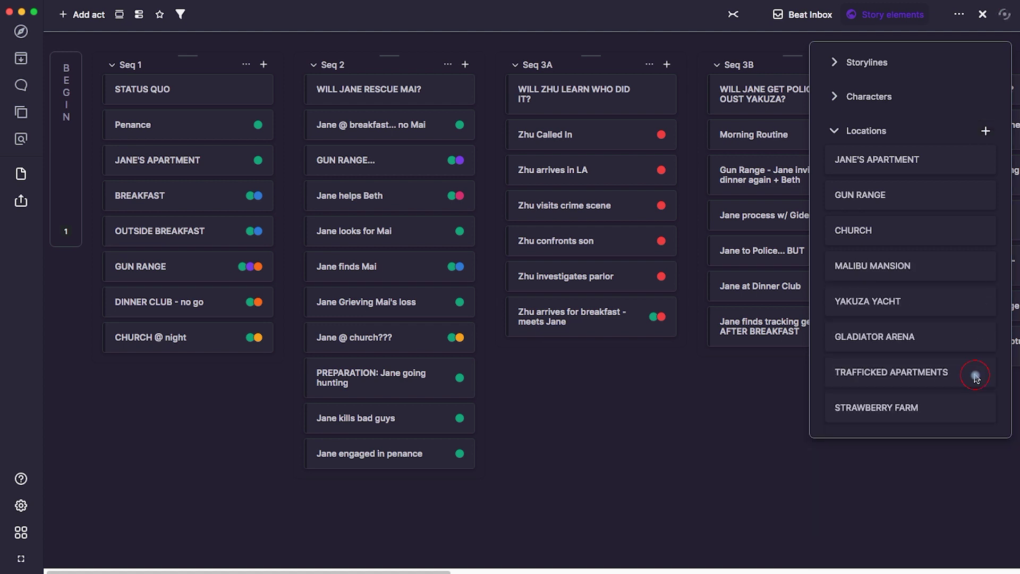
Add the location "GUN RANGE, COURSE" and place it directly below GUN RANGE.
{"action": "left_click", "coordinate": [985, 131]}
{"action": "type", "text": "GUN RANGE"}
{"action": "key", "text": "Return"}
{"action": "left_click", "coordinate": [1002, 227]}
{"action": "left_click", "coordinate": [890, 233]}
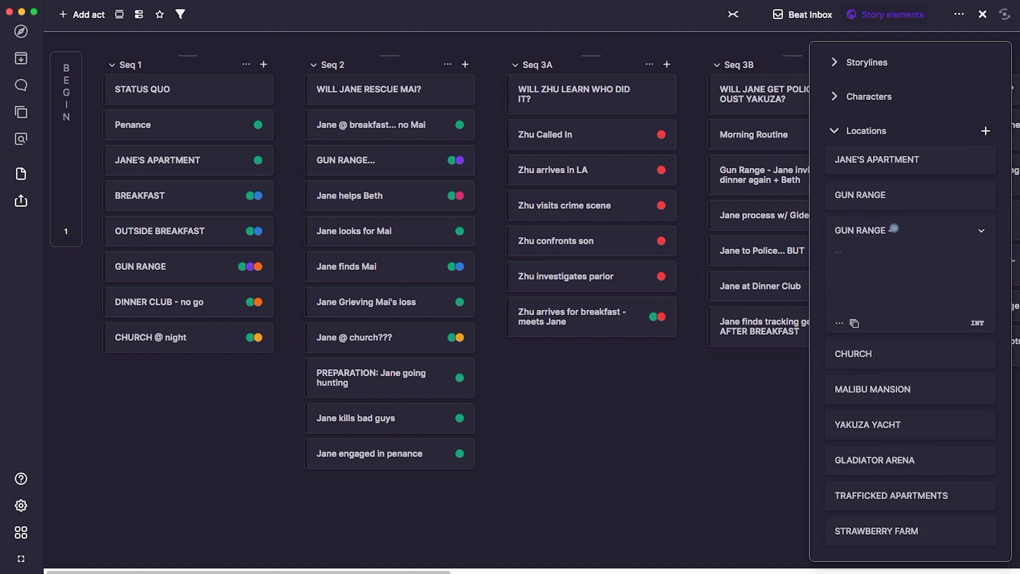
{"action": "type", "text": ","}
{"action": "key", "text": "BackSpace"}
{"action": "key", "text": "BackSpace"}
{"action": "type", "text": ", COURSE"}
{"action": "left_click", "coordinate": [981, 230]}
{"action": "left_click", "coordinate": [943, 236]}
Add the location "GUN RANGE, PARKING LOT" and move it directly below "GUN RANGE, COURSE".
{"action": "left_click", "coordinate": [986, 131]}
{"action": "type", "text": "GUN RANGE, PARKING LOT"}
{"action": "left_click_drag", "start_coordinate": [943, 480], "coordinate": [950, 304]}
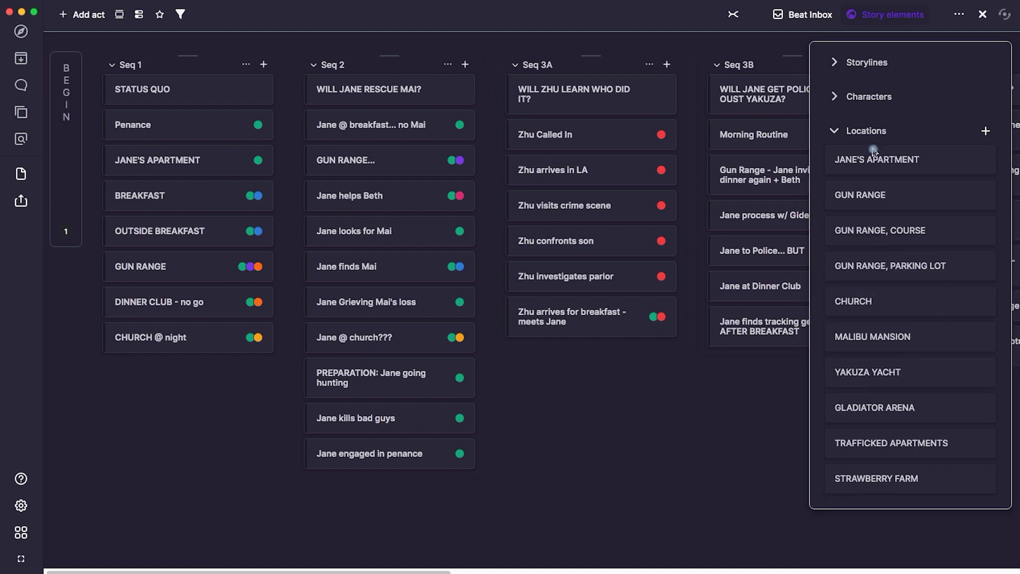
Open the Seq 1 beat "JANE'S APARTMENT" and bring up its structure role field.
{"action": "left_click", "coordinate": [159, 160]}
{"action": "left_click", "coordinate": [116, 236]}
{"action": "left_click", "coordinate": [200, 357]}
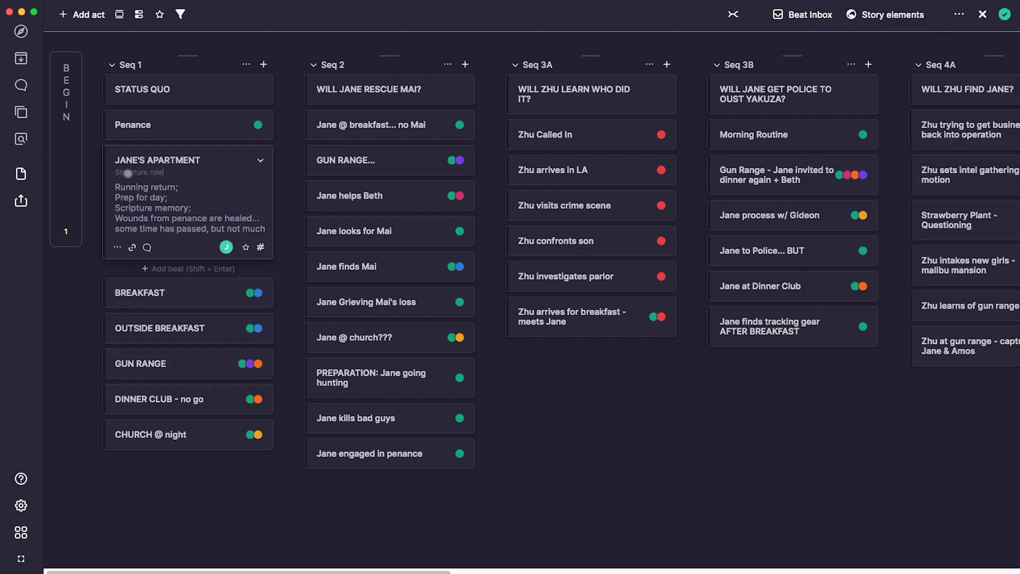
{"action": "left_click", "coordinate": [260, 160]}
{"action": "left_click", "coordinate": [262, 160]}
{"action": "left_click", "coordinate": [262, 160]}
Assign the Seq 1 beat "CHURCH @ night" to the purple storyline.
{"action": "left_click", "coordinate": [266, 259]}
{"action": "left_click", "coordinate": [262, 427]}
{"action": "scroll", "coordinate": [211, 295], "scroll_direction": "down", "scroll_amount": 4}
{"action": "key", "text": "Escape"}
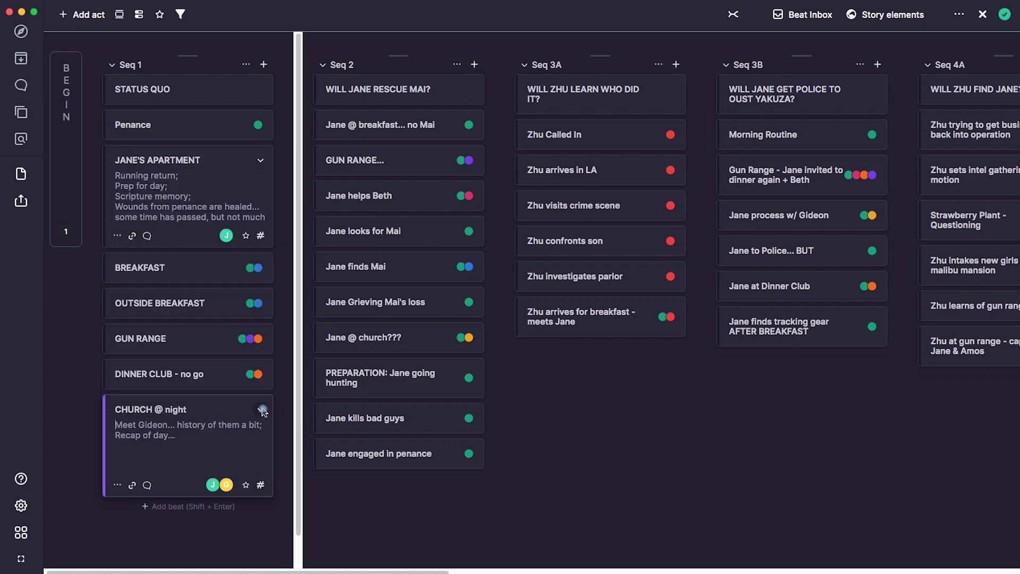
{"action": "left_click", "coordinate": [733, 14]}
{"action": "left_click", "coordinate": [733, 14]}
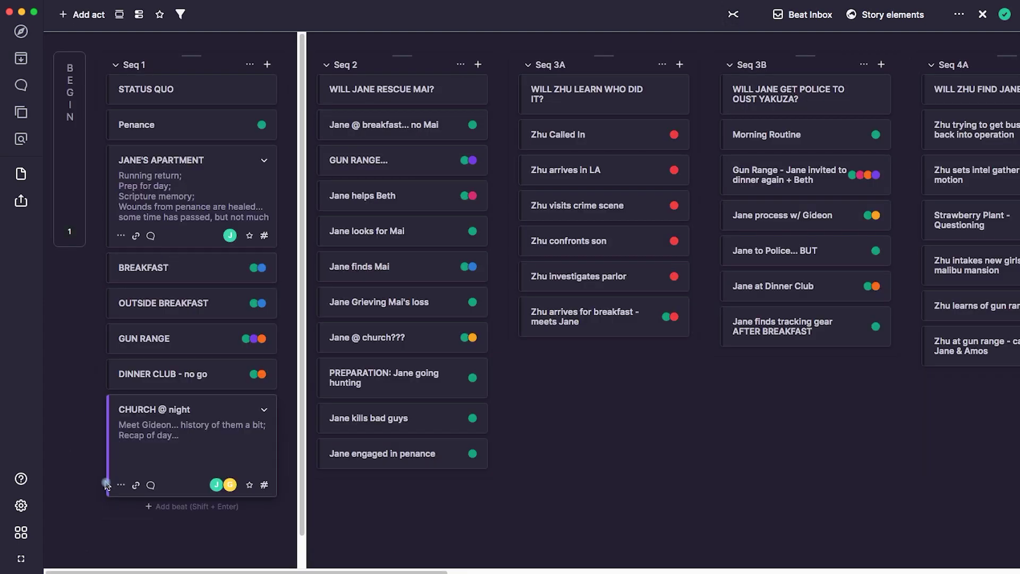
Collapse the "JANE'S APARTMENT" beat and expand "OUTSIDE BREAKFAST", assigning it to the purple storyline.
{"action": "left_click", "coordinate": [264, 160]}
{"action": "left_click", "coordinate": [264, 231]}
{"action": "left_click", "coordinate": [282, 246]}
Assign the Seq 3A beat "Zhu Called In" to the red storyline and view the locations available as tags.
{"action": "left_click", "coordinate": [677, 134]}
{"action": "scroll", "coordinate": [639, 252], "scroll_direction": "down", "scroll_amount": 4}
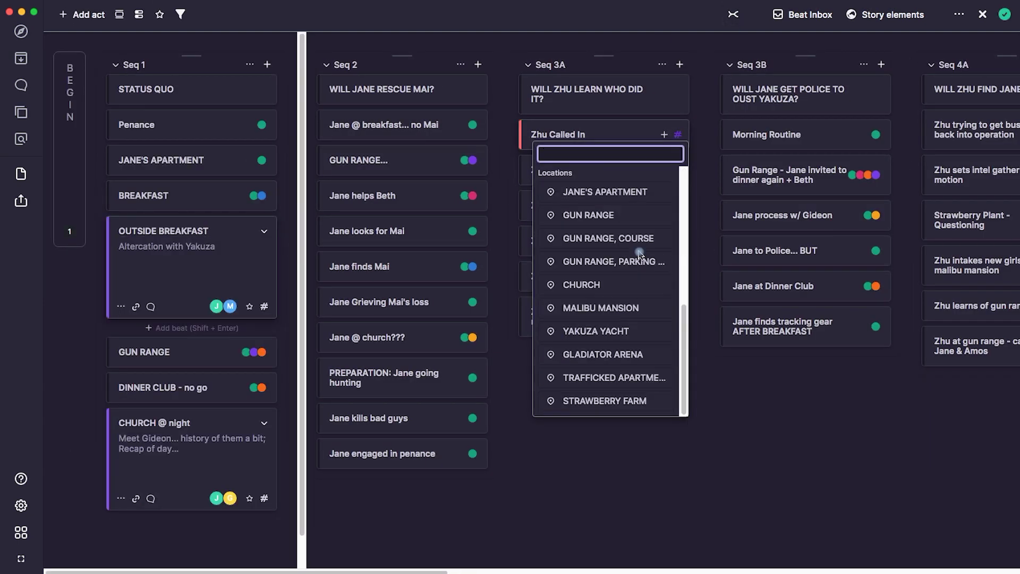
{"action": "left_click", "coordinate": [707, 240]}
{"action": "left_click", "coordinate": [293, 212]}
Assign the "JANE'S APARTMENT" beat to the purple storyline and view the tag choices of the Seq 3B beat "Gun Range - Jane invited to dinner again + Beth".
{"action": "left_click", "coordinate": [265, 160]}
{"action": "left_click", "coordinate": [194, 253]}
{"action": "left_click", "coordinate": [286, 238]}
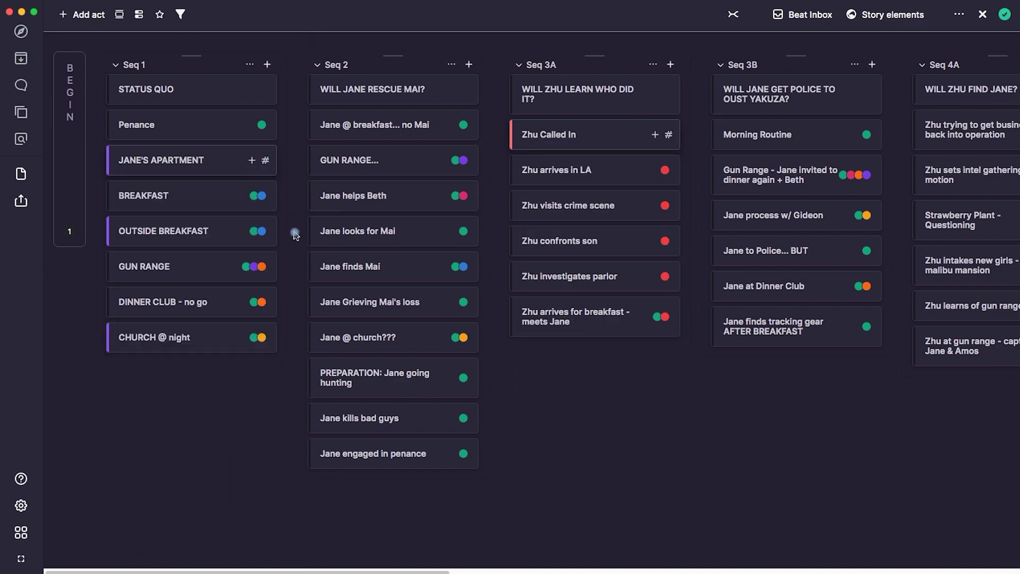
{"action": "left_click", "coordinate": [870, 175]}
{"action": "key", "text": "Escape"}
Move "Gun Range - Jane waiting for Beth, no show" and "Beth's house" from Seq 4B into Seq 4A, above "Strawberry Plant - Questioning".
{"action": "scroll", "coordinate": [506, 243], "scroll_direction": "right", "scroll_amount": 10}
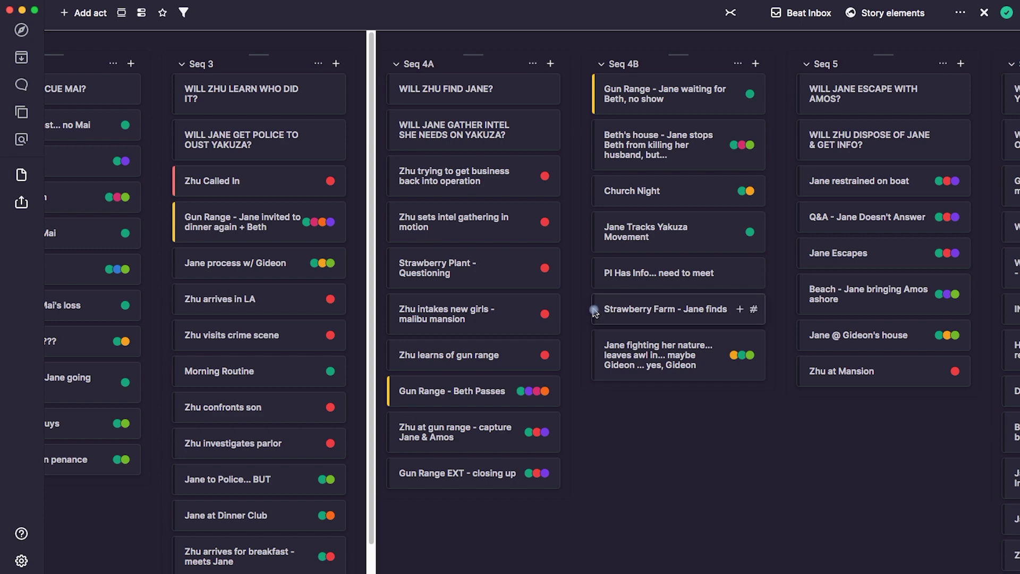
{"action": "left_click_drag", "start_coordinate": [668, 101], "coordinate": [472, 266]}
{"action": "left_click_drag", "start_coordinate": [642, 118], "coordinate": [467, 311]}
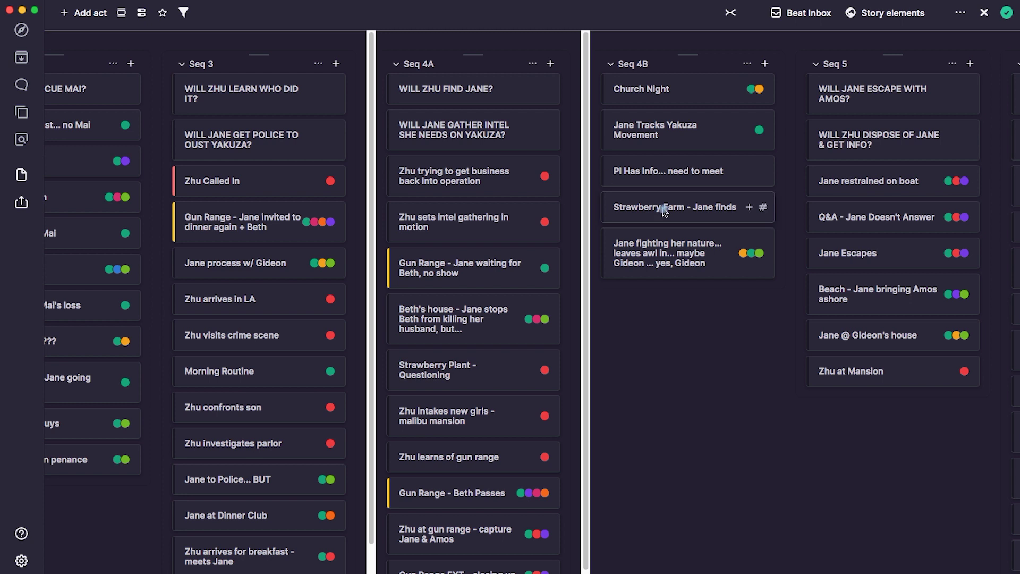
Move "Strawberry Farm - Jane finds", "Jane fighting her nature" and "Jane Tracks Yakuza Movement" into Seq 4A, above "Zhu learns of gun range".
{"action": "left_click_drag", "start_coordinate": [663, 210], "coordinate": [477, 455]}
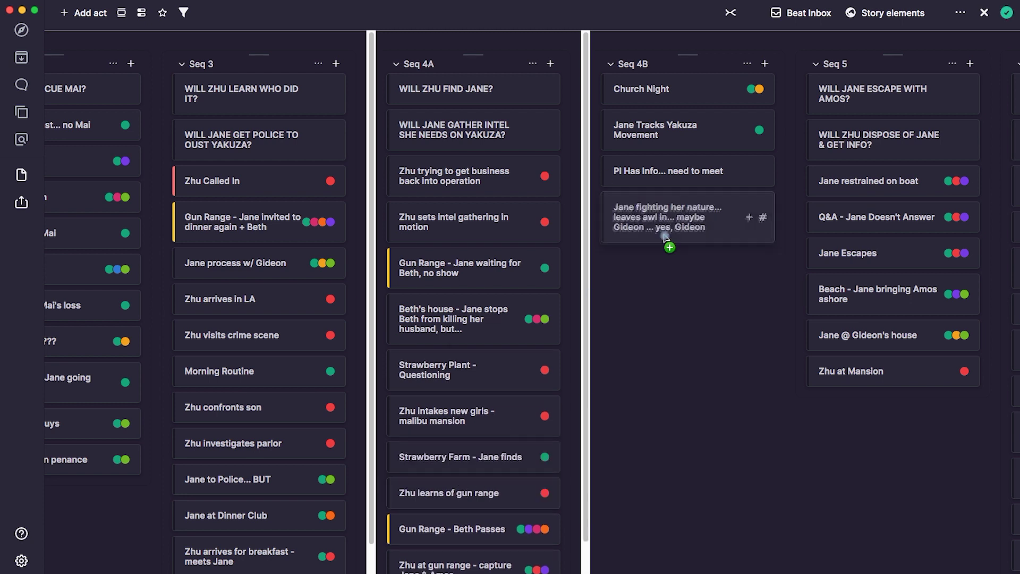
{"action": "left_click_drag", "start_coordinate": [669, 213], "coordinate": [497, 458]}
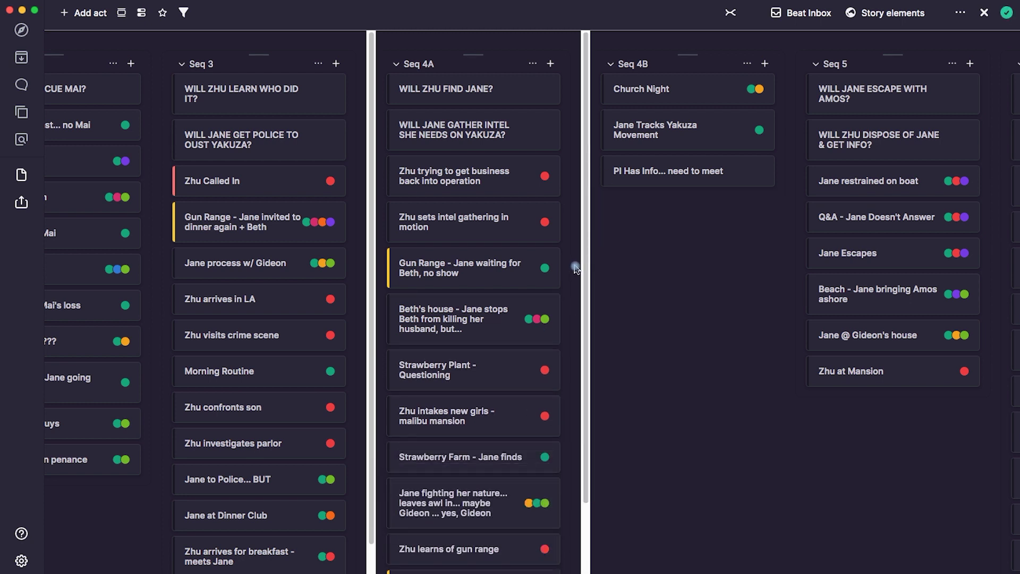
{"action": "left_click_drag", "start_coordinate": [643, 132], "coordinate": [478, 456]}
Move "Church Night" below "Strawberry Plant - Questioning" and "PI Has Info... need to meet" below "Jane Tracks Yakuza Movement" in Seq 4A.
{"action": "left_click_drag", "start_coordinate": [669, 90], "coordinate": [510, 404]}
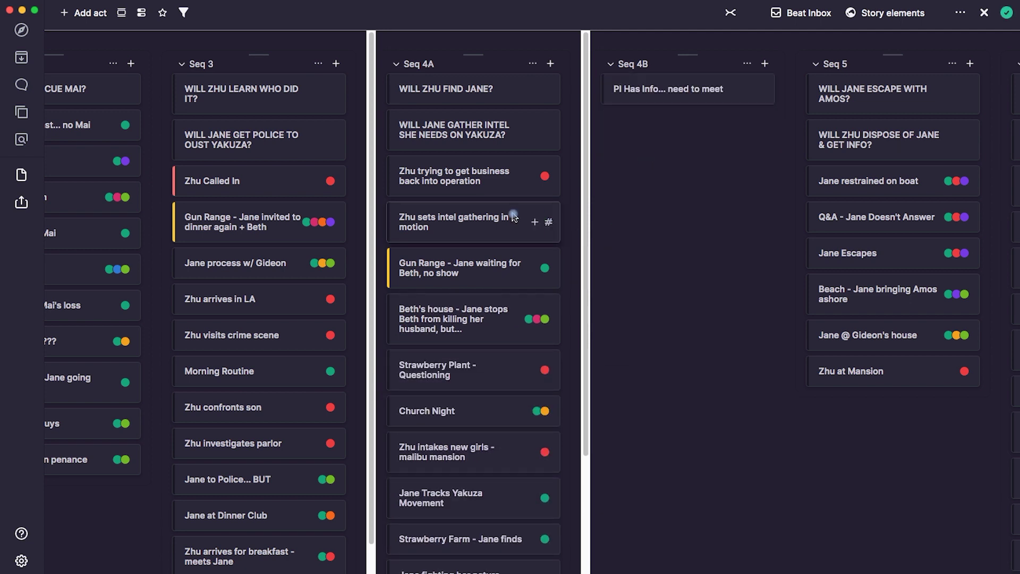
{"action": "scroll", "coordinate": [509, 218], "scroll_direction": "down", "scroll_amount": 1}
{"action": "left_click_drag", "start_coordinate": [627, 92], "coordinate": [418, 522]}
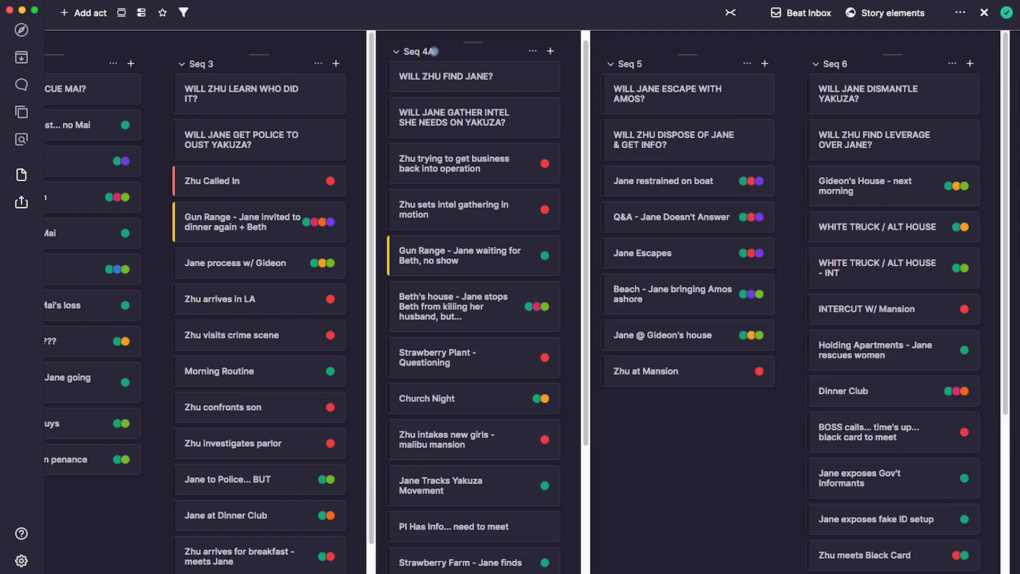
Rename the Seq 4A column as Seq 4.
{"action": "left_click", "coordinate": [434, 51]}
{"action": "key", "text": "BackSpace"}
Review the order of the merged Seq 4 beats and the beats in Seq 6.
{"action": "scroll", "coordinate": [556, 390], "scroll_direction": "down", "scroll_amount": 5}
{"action": "scroll", "coordinate": [571, 368], "scroll_direction": "up", "scroll_amount": 6}
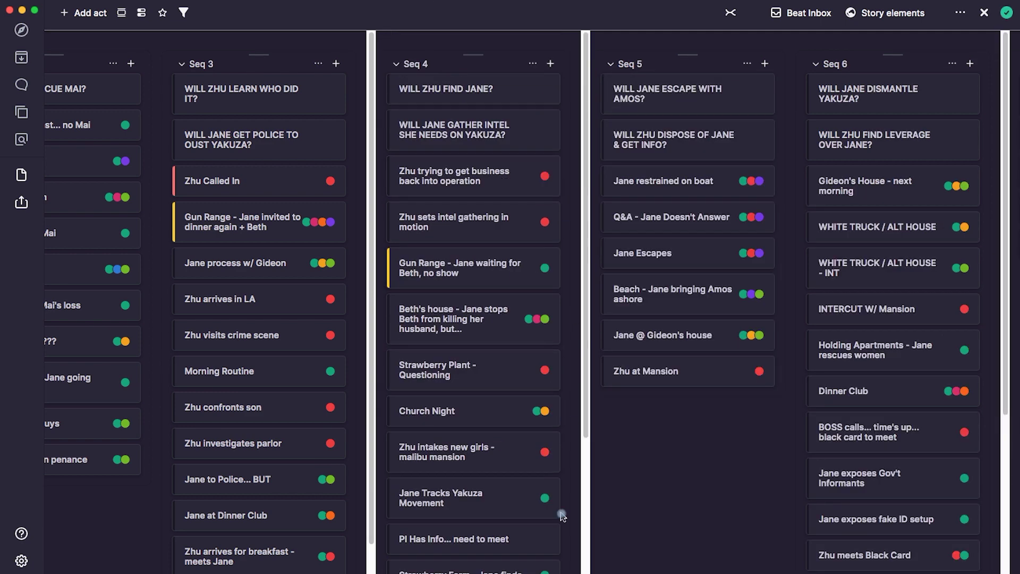
{"action": "scroll", "coordinate": [563, 516], "scroll_direction": "down", "scroll_amount": 5}
{"action": "scroll", "coordinate": [339, 447], "scroll_direction": "down", "scroll_amount": 2}
{"action": "scroll", "coordinate": [339, 447], "scroll_direction": "up", "scroll_amount": 2}
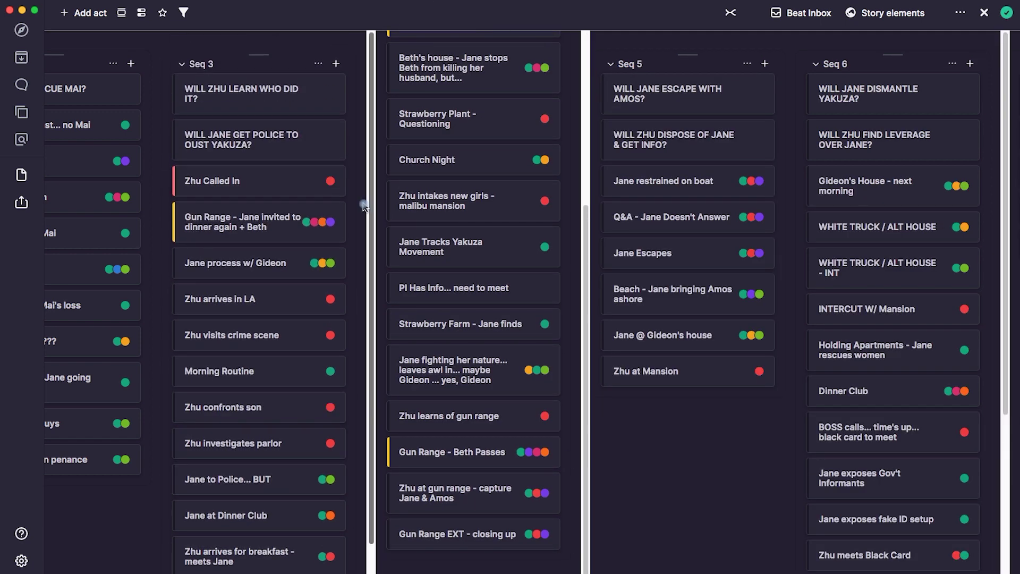
{"action": "scroll", "coordinate": [510, 414], "scroll_direction": "up", "scroll_amount": 5}
{"action": "scroll", "coordinate": [898, 521], "scroll_direction": "down", "scroll_amount": 5}
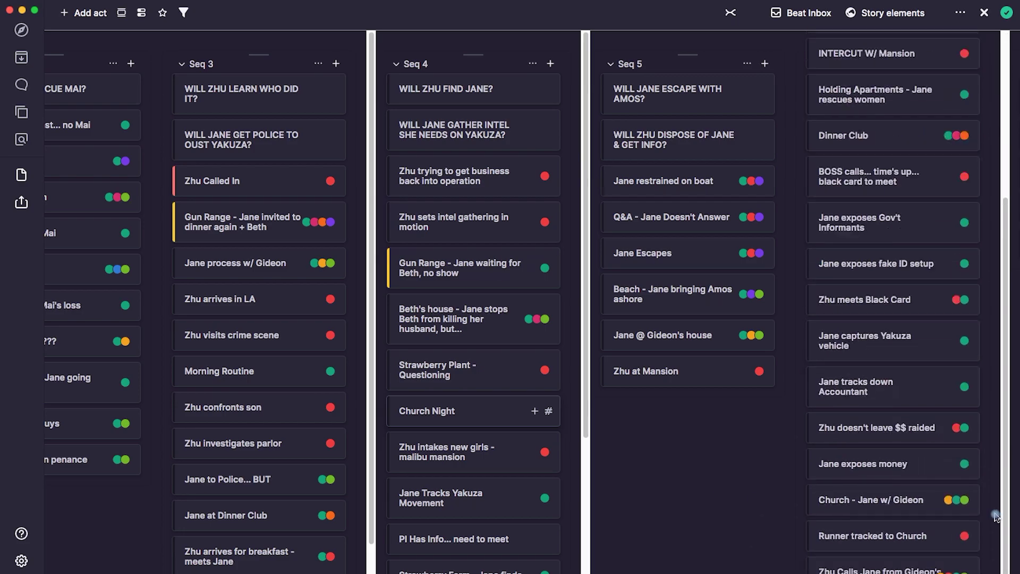